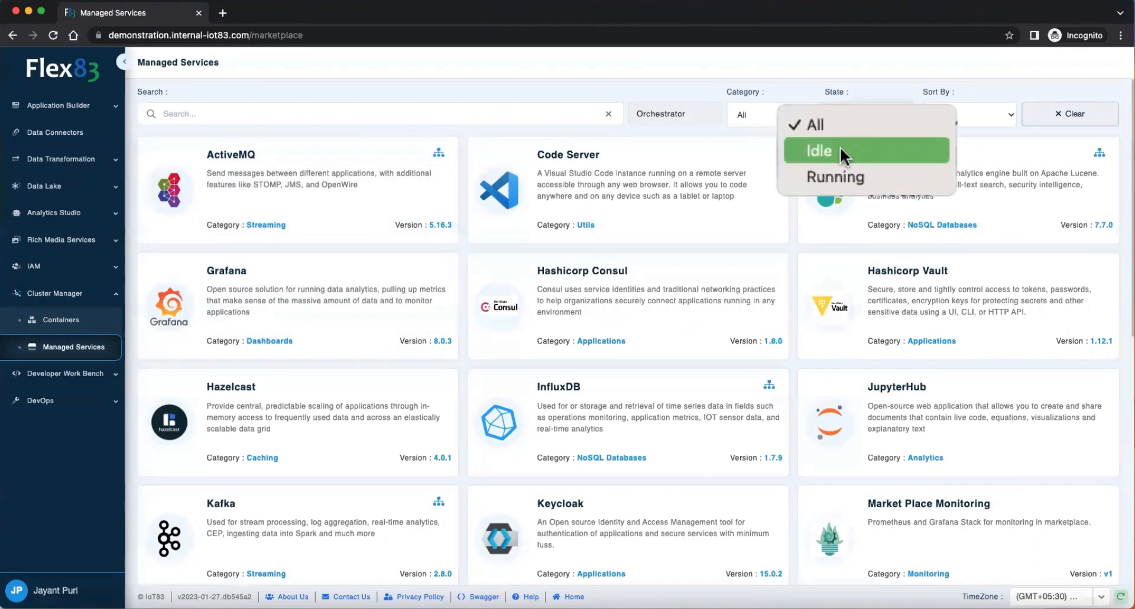
Step: Filter the managed services by the Running state and view the details of VerneMQ's demo_verne_mq_broker service
left_click(838, 170)
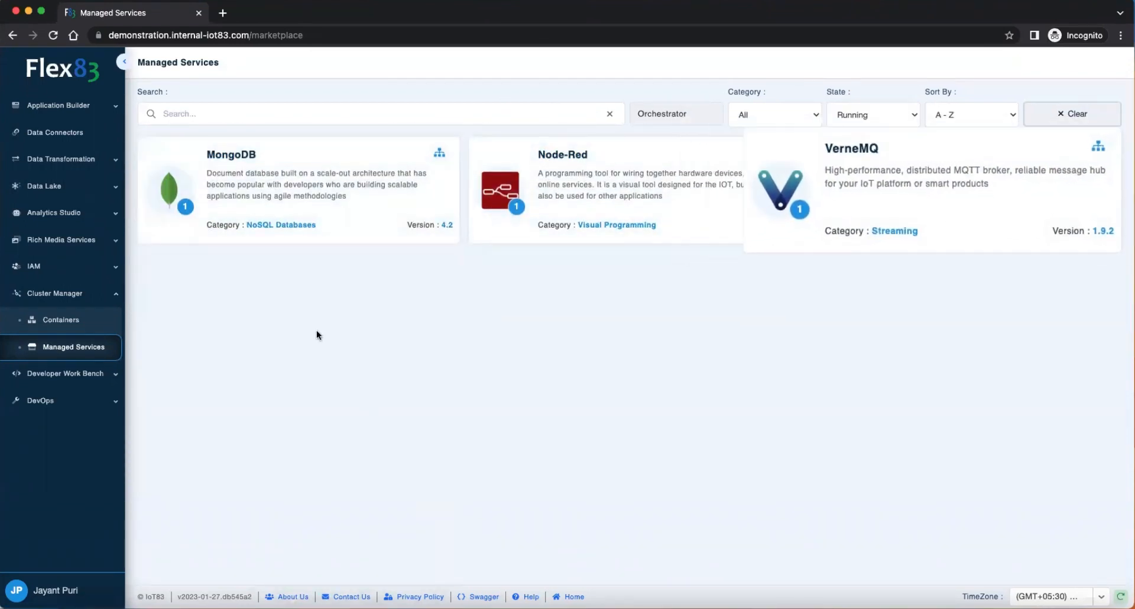
left_click(876, 193)
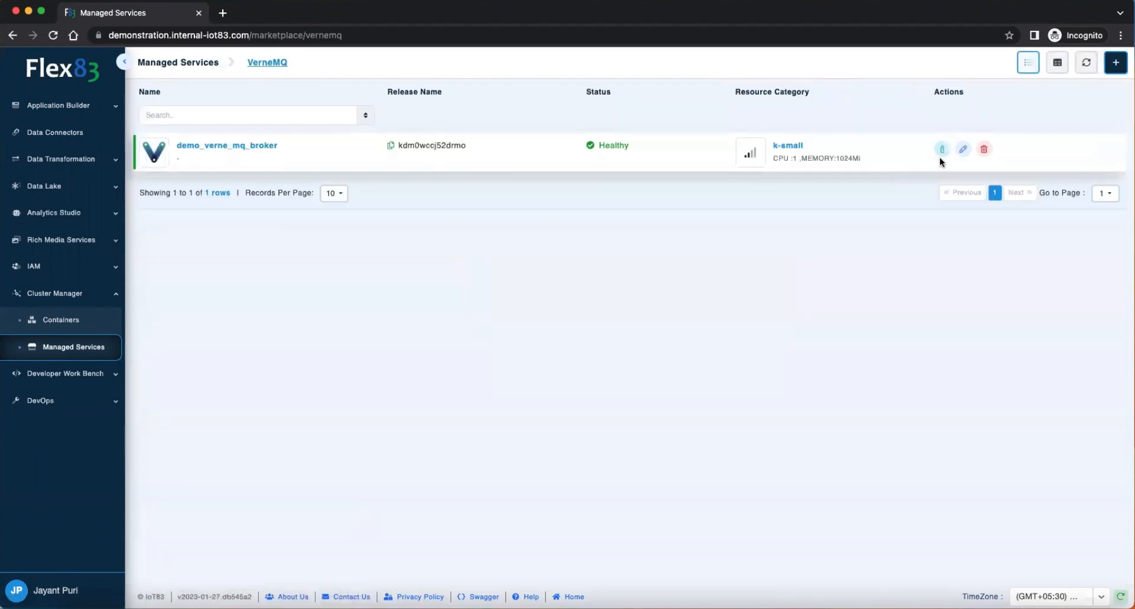
left_click(942, 150)
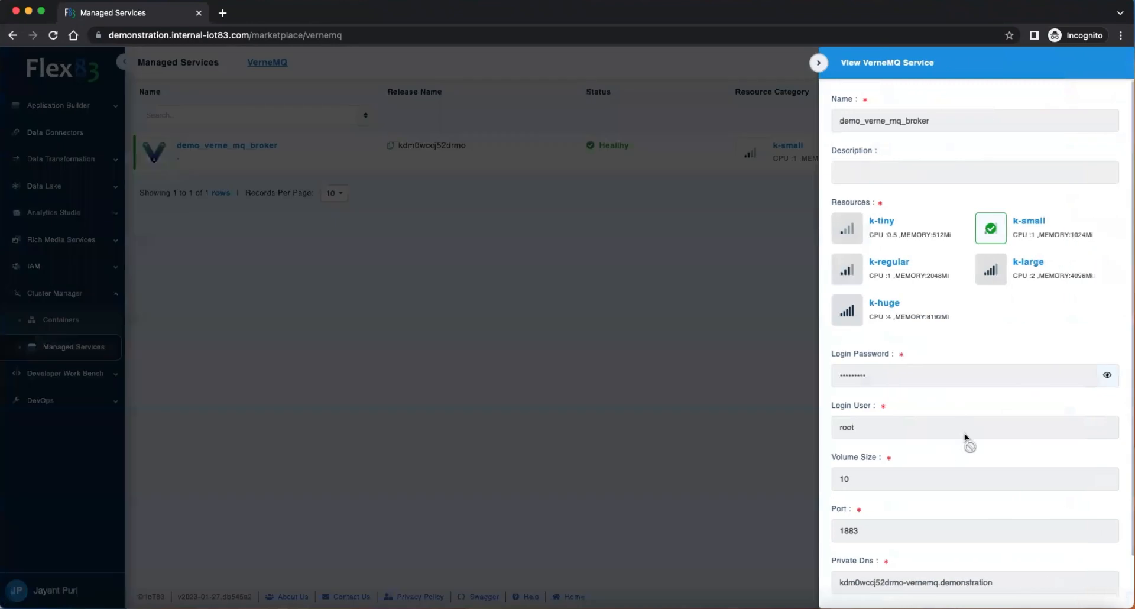
Step: Copy the broker's private DNS kdm0wccj52drmo-vernemq.demonstration into a Sublime Text note and return to the browser
scroll(910, 528, "down", 1)
triple_click(909, 527)
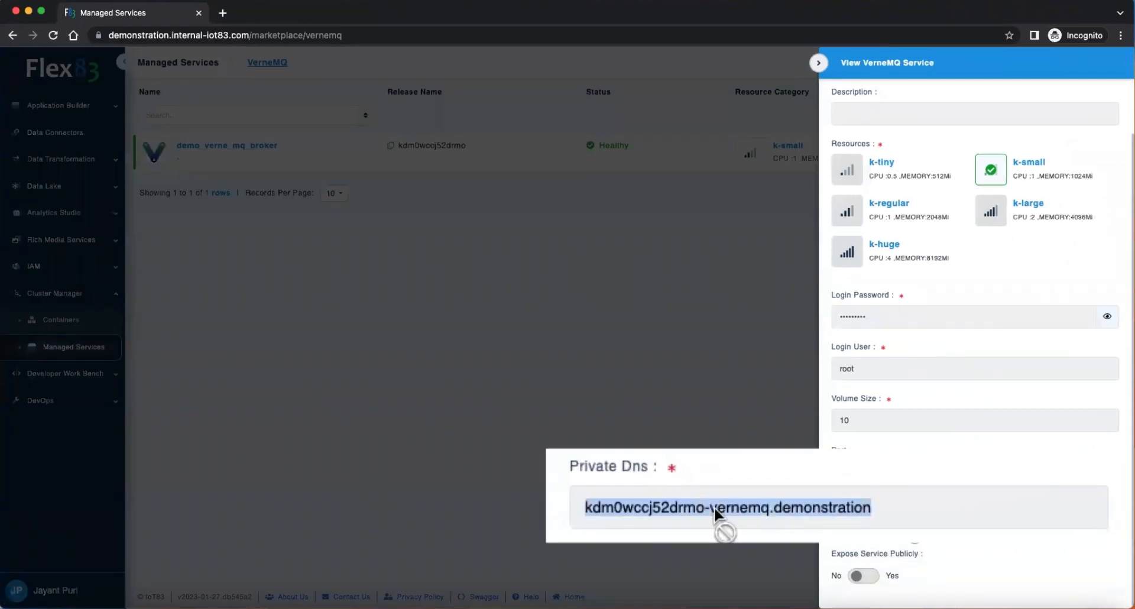
key("super+c")
key("super+Tab")
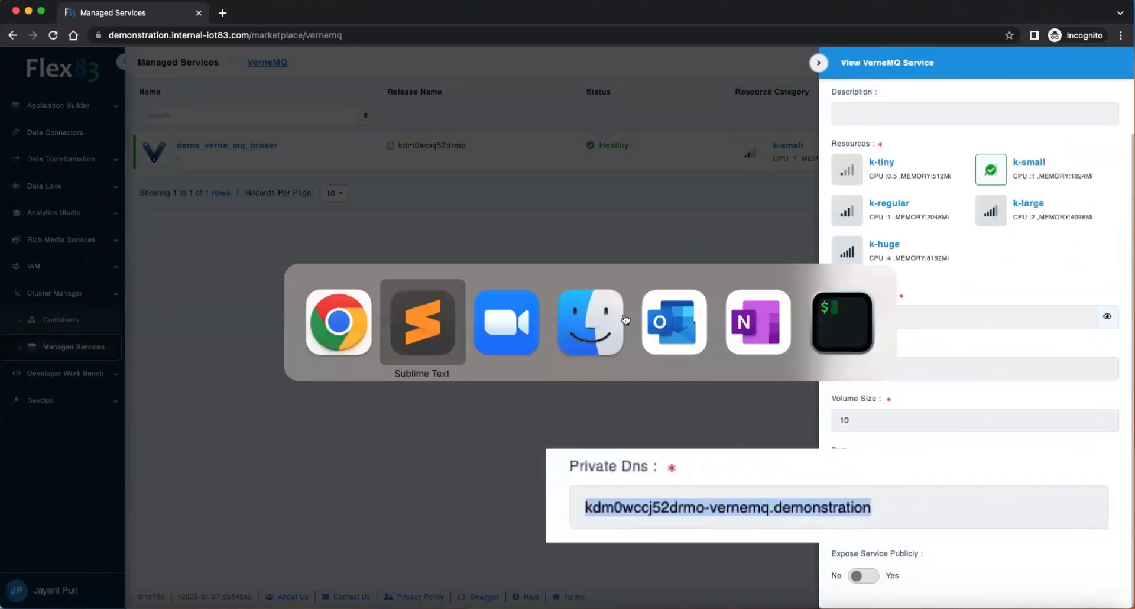
key("super+v")
key("super+Tab")
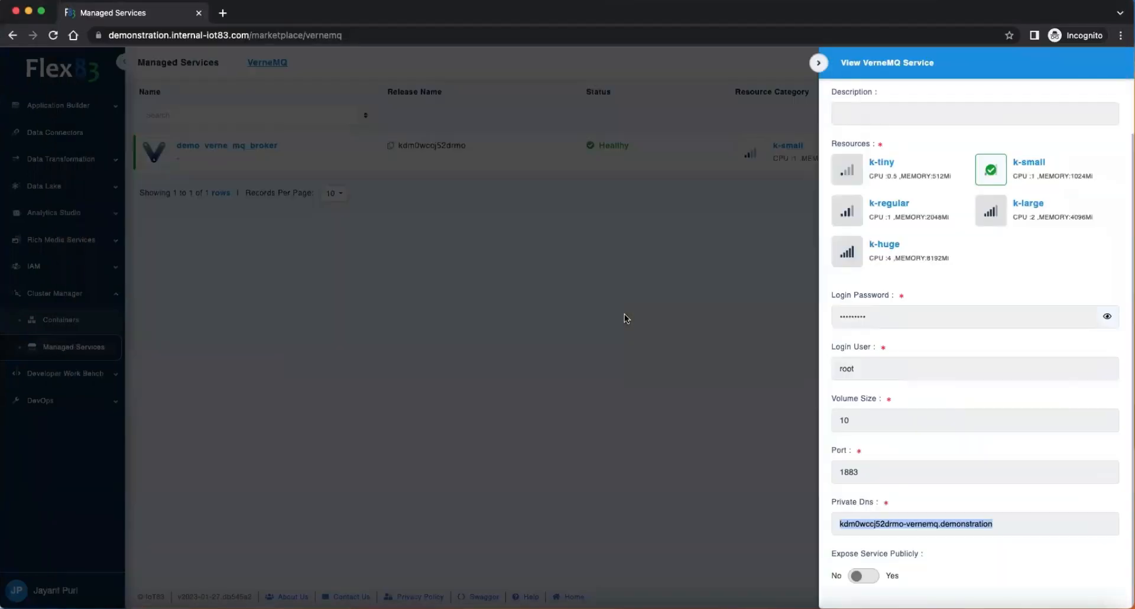
Step: Reveal the broker's login password and copy it onto a new line of the Sublime Text note
left_click(1069, 322)
triple_click(815, 320)
key("super+Tab")
key("Return")
key("super+v")
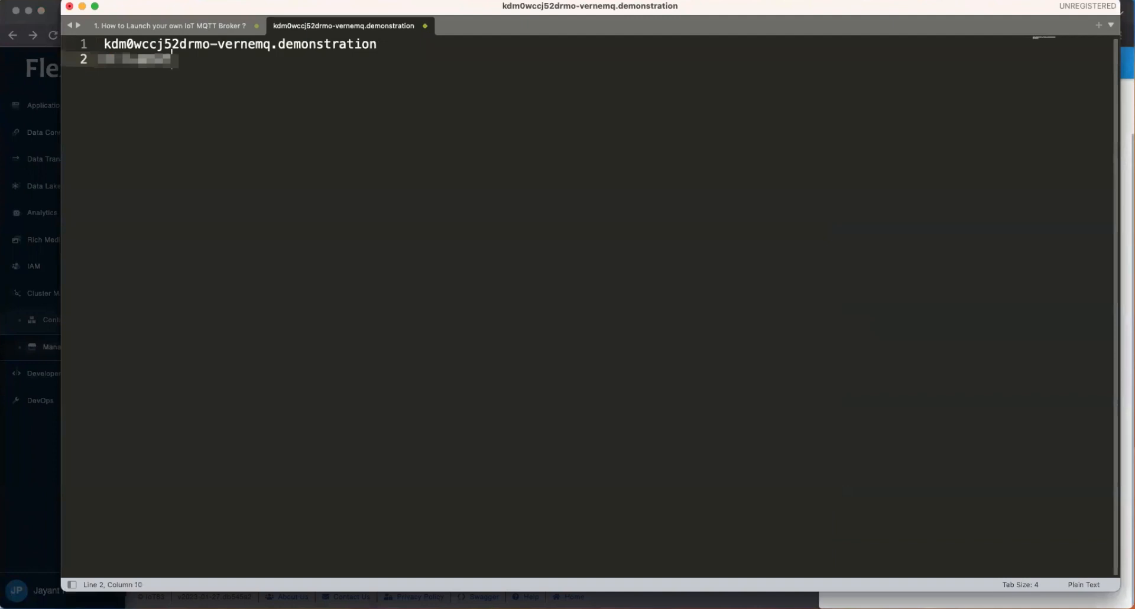
key("super+Tab")
Step: Copy the broker's port 1883 onto a new line of the Sublime Text note
left_click(851, 476)
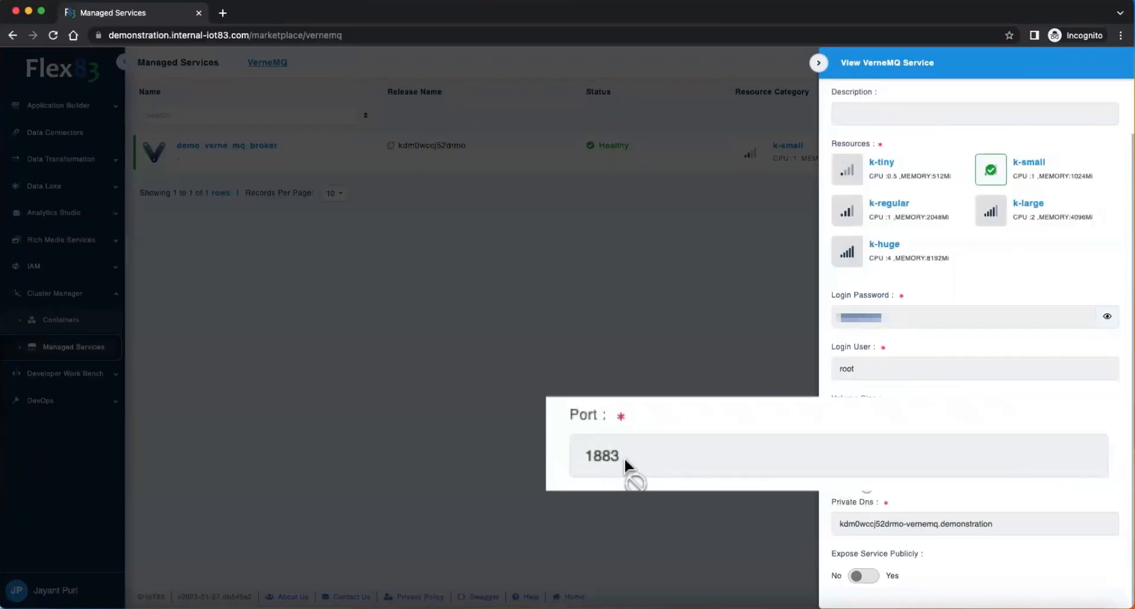
double_click(851, 473)
key("super+c")
key("super+Tab")
key("Return")
key("super+v")
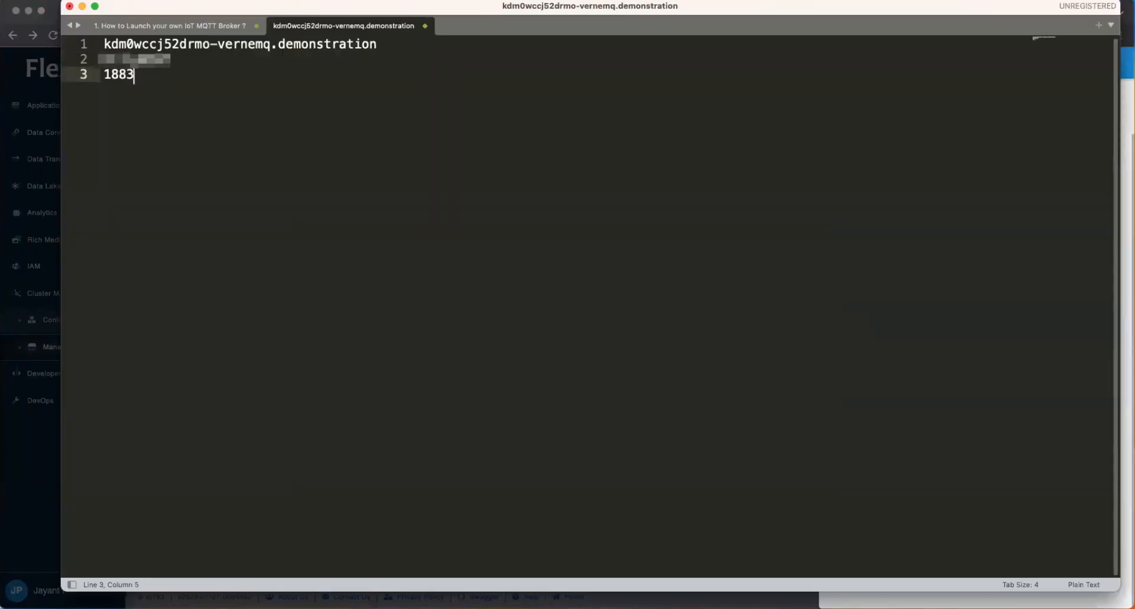
key("super+Tab")
Step: Copy the login user root onto a new line of the Sublime Text note and close the VerneMQ service details
left_click(849, 369)
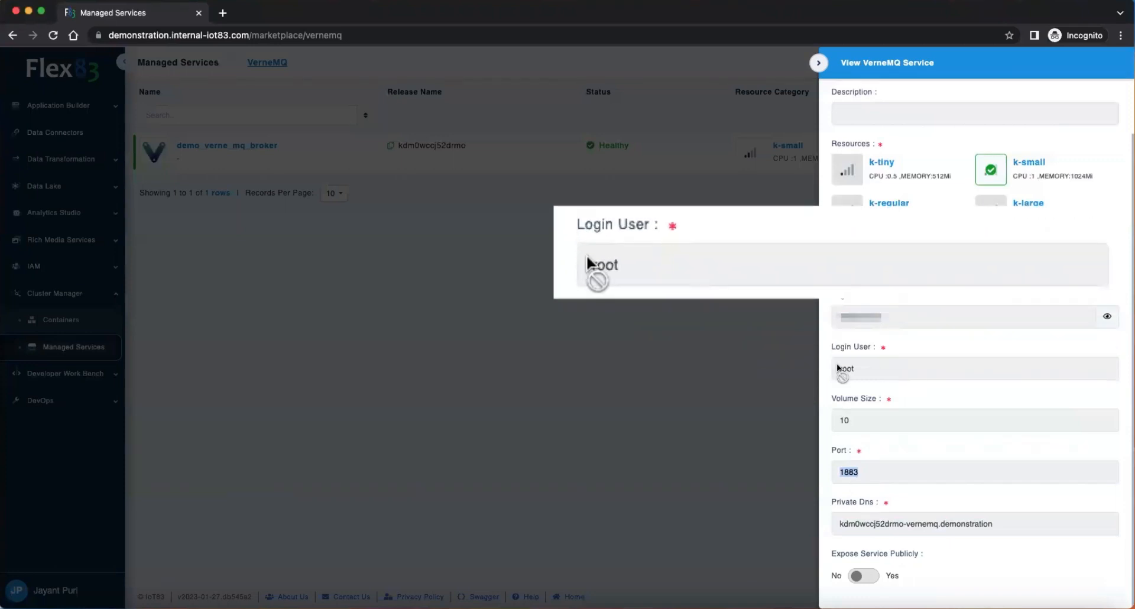
double_click(850, 369)
key("super+c")
key("super+Tab")
key("Return")
key("super+v")
key("super+Tab")
left_click(817, 63)
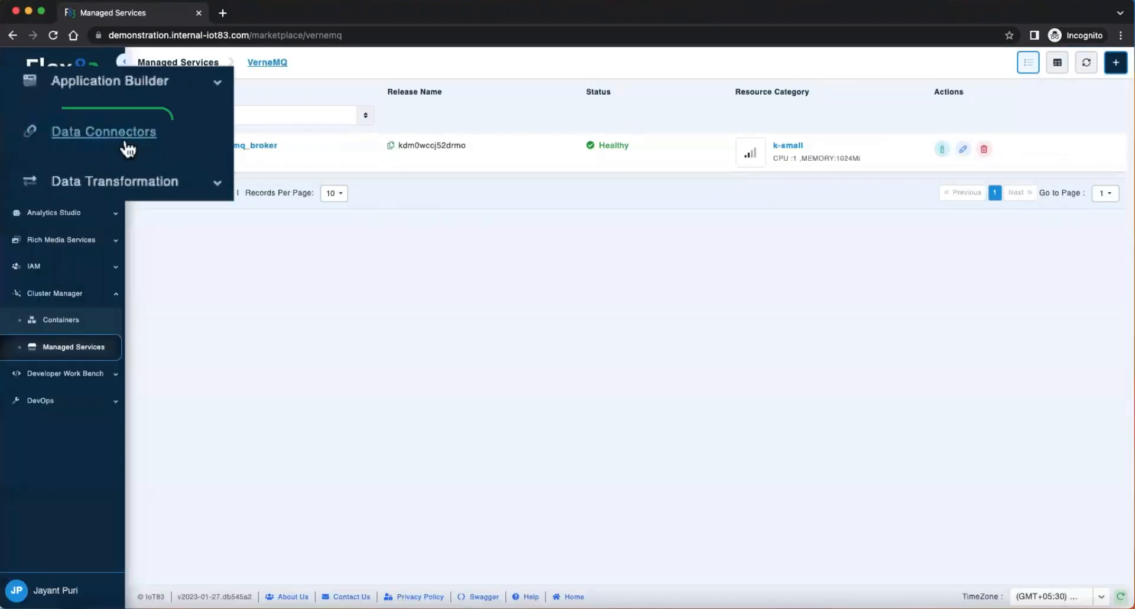
Step: Search the data connectors for "mq" and open the MQTT connector
left_click(104, 131)
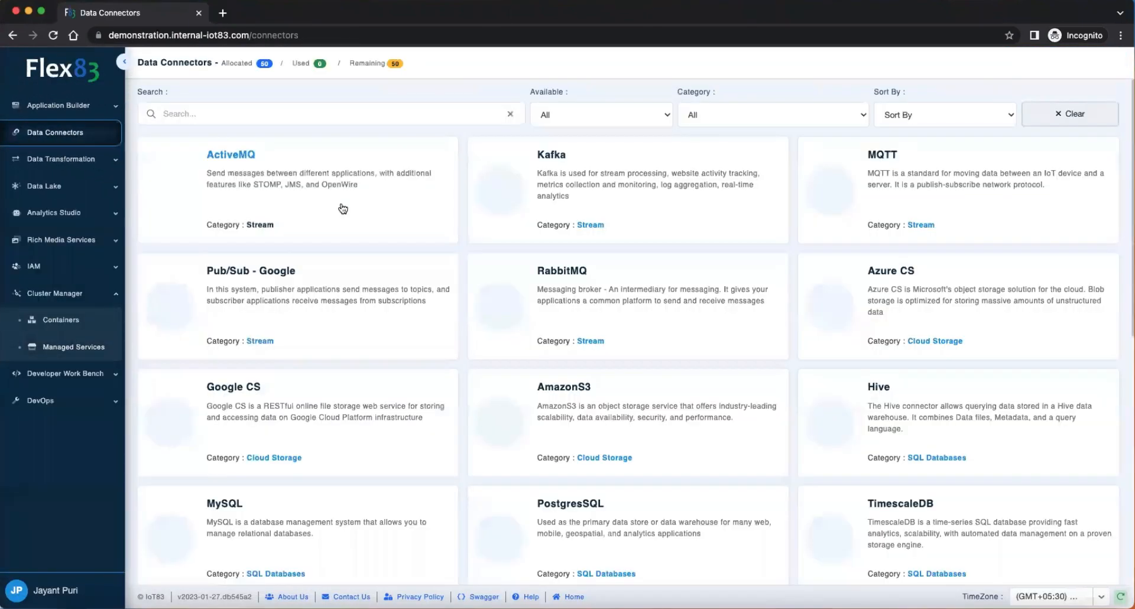
left_click(366, 113)
type("mq")
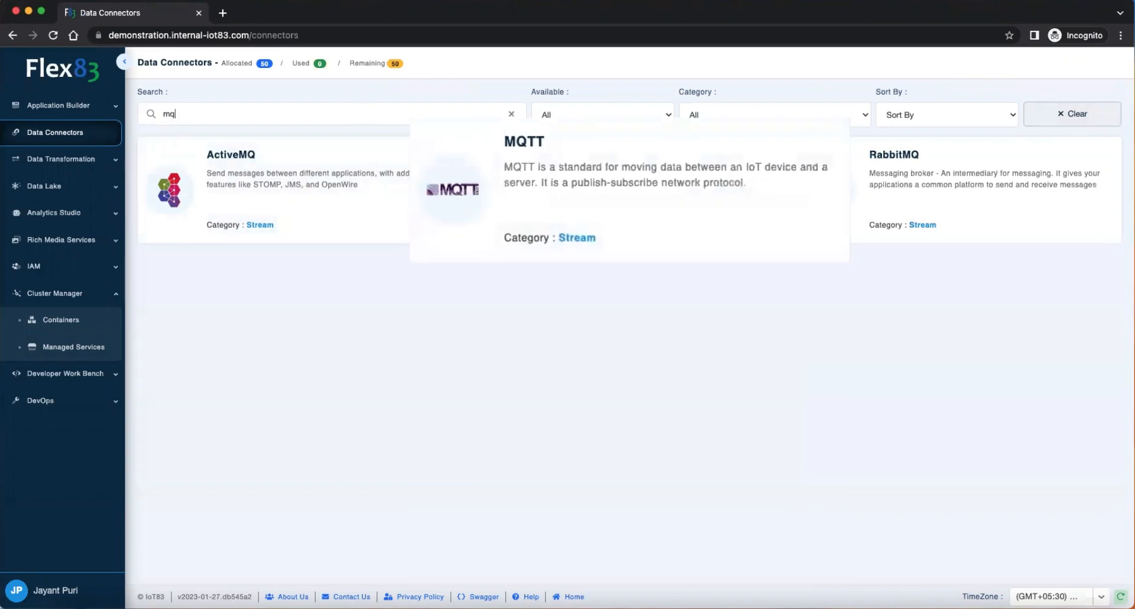
left_click(591, 176)
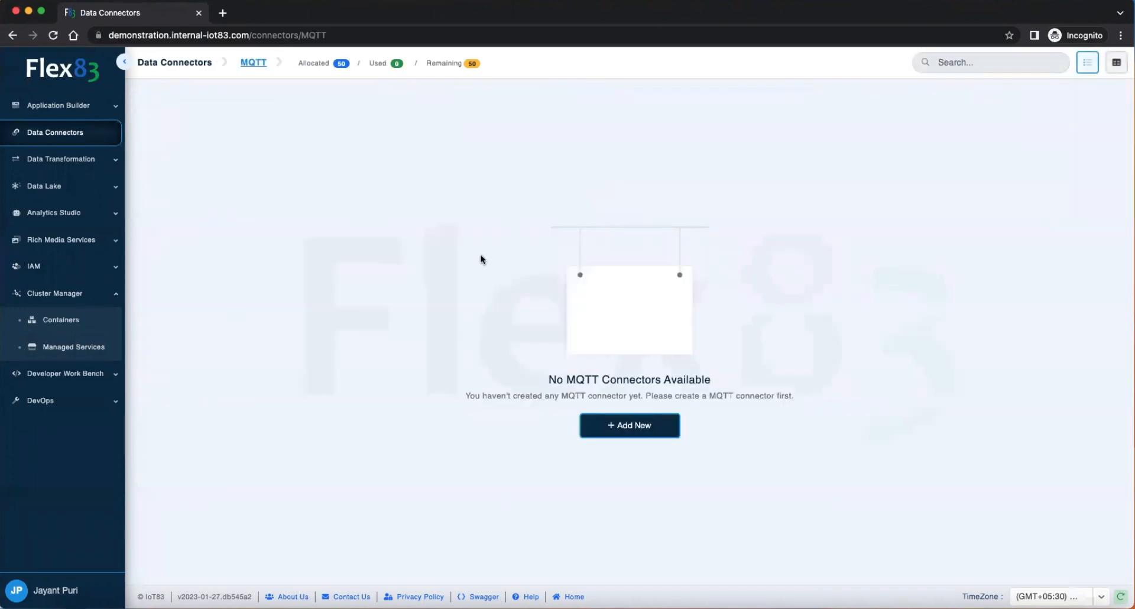
Step: Add a new MQTT connector and name it DemoMQTTConnector
left_click(627, 423)
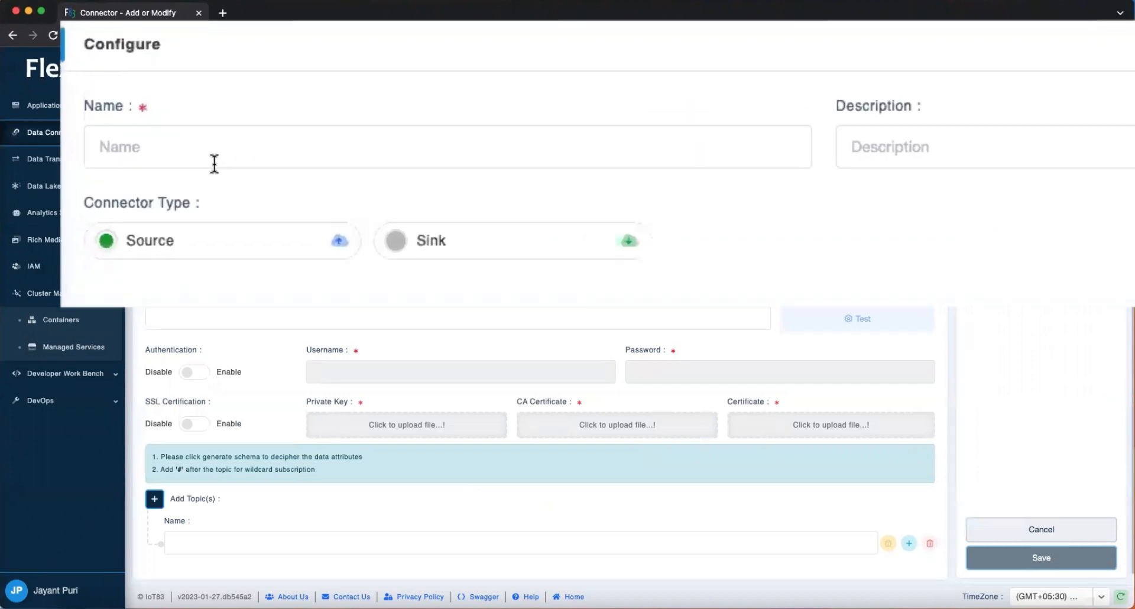
type("DemoMQT")
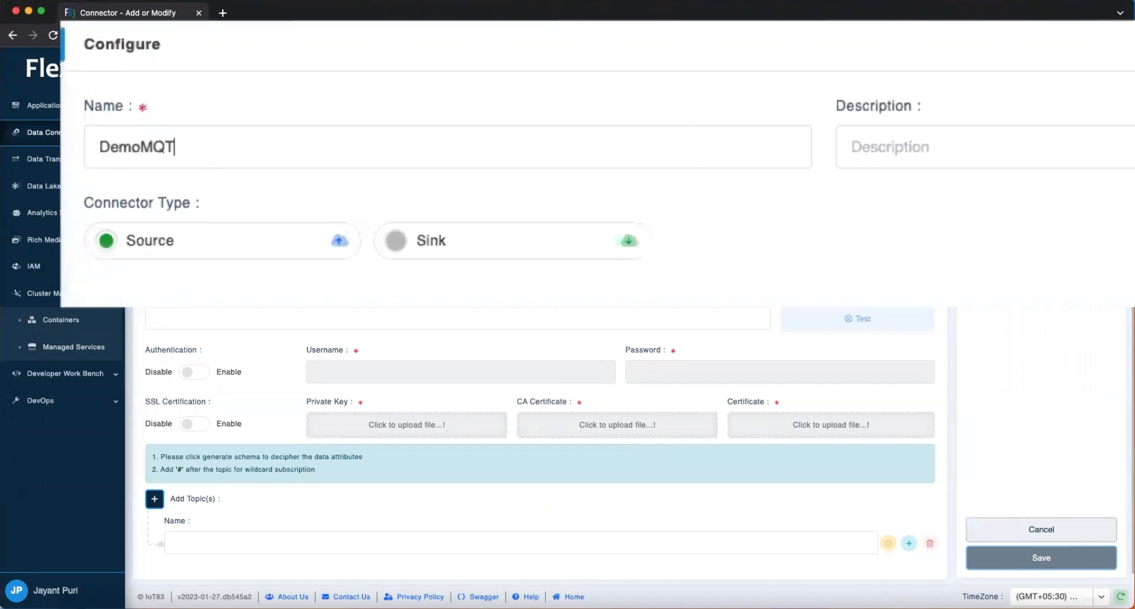
type("TConnector")
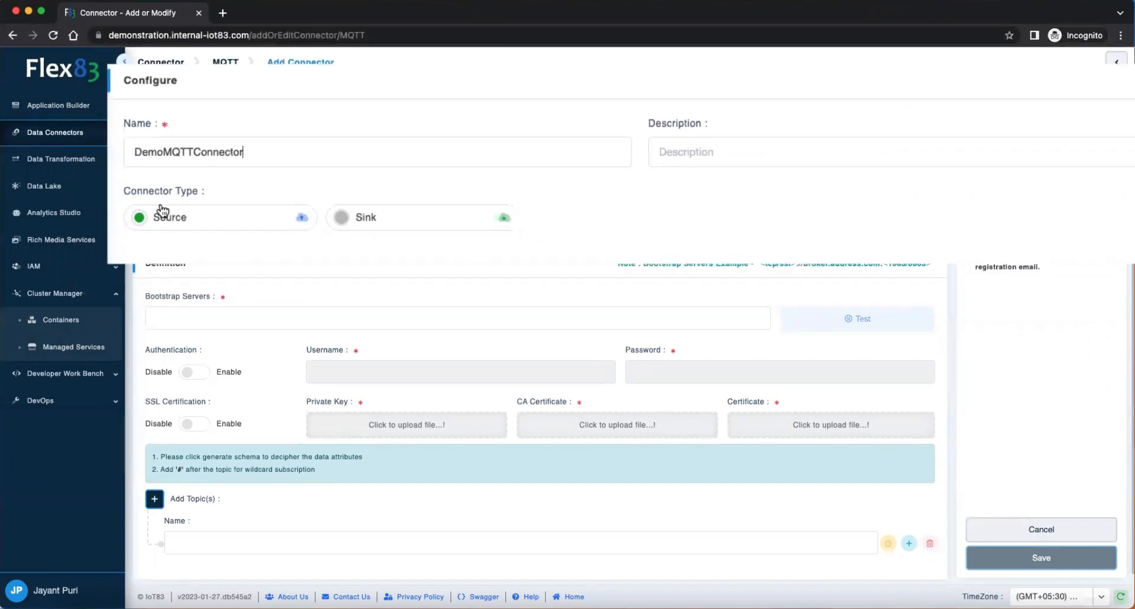
Step: Set the bootstrap server to tcp://kdm0wccj52drmo-vernemq.demonstration:1883, using the noted DNS, and enable authentication
left_click(187, 325)
type("tcp://")
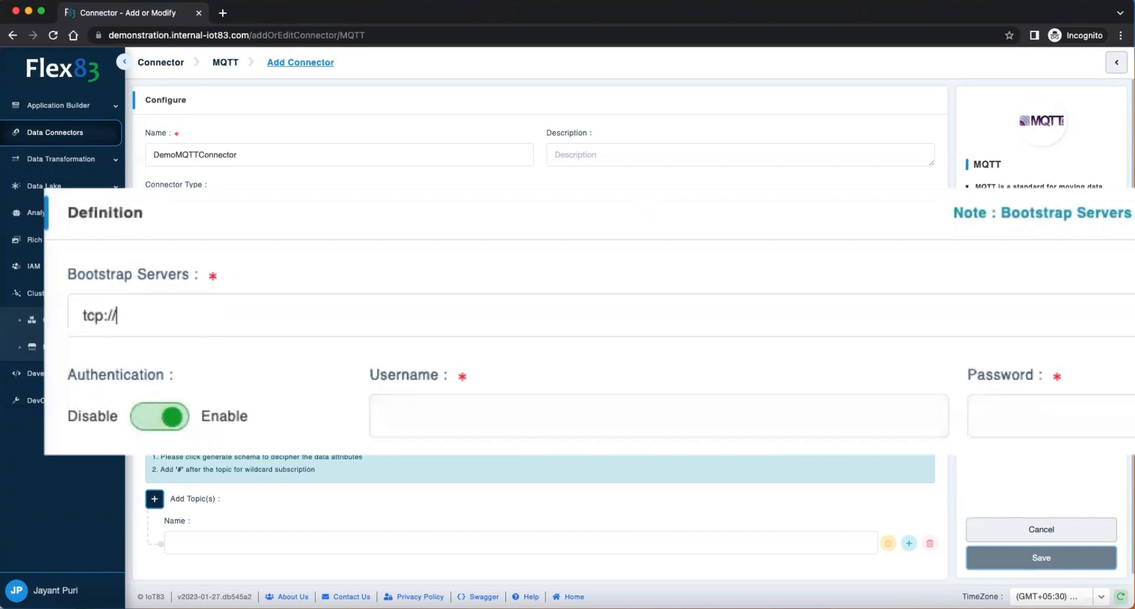
key("super+Tab")
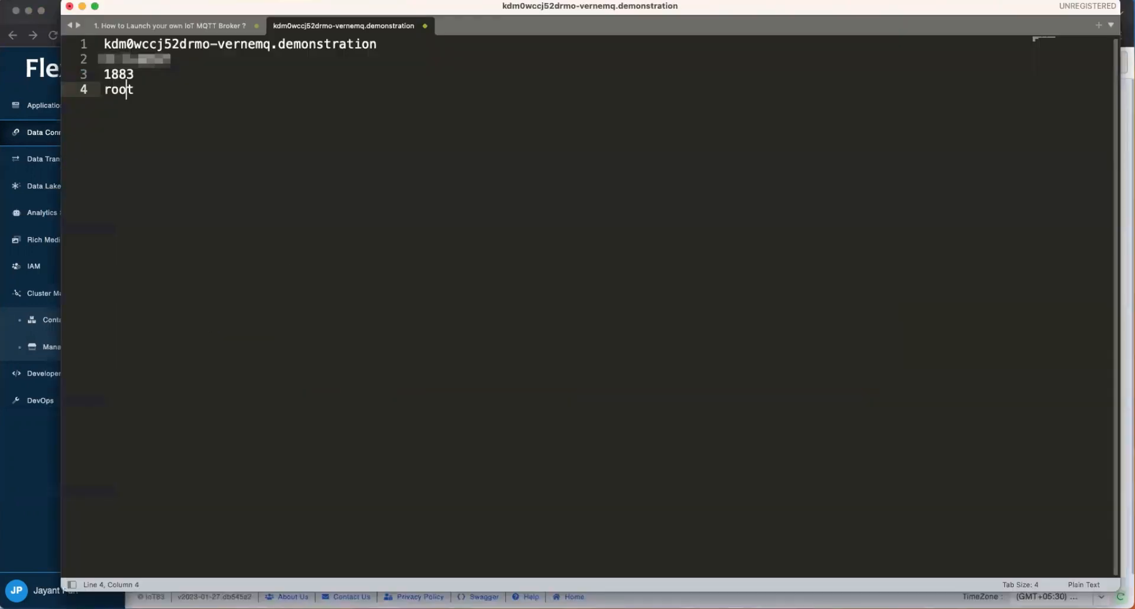
left_click(119, 44)
key("super+shift+Right")
key("super+c")
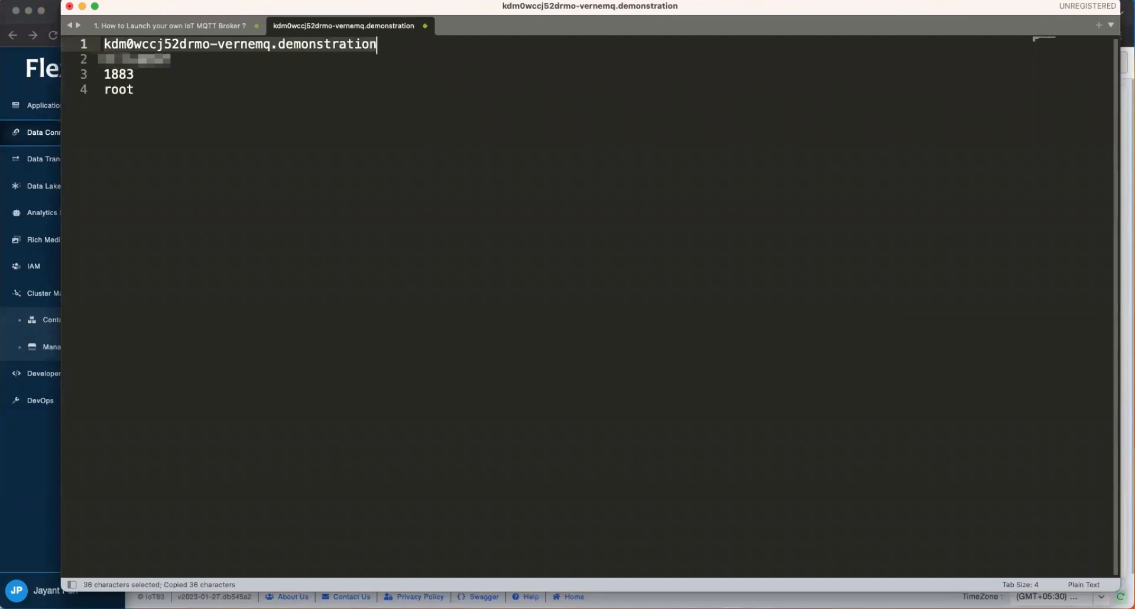
key("super+Tab")
key("super+v")
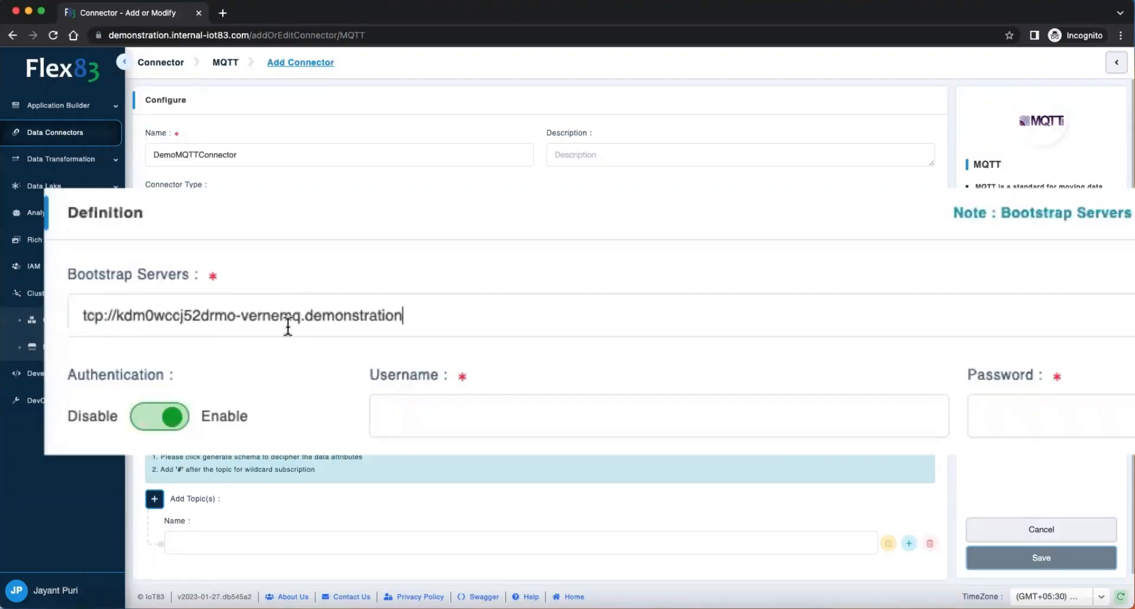
type(":")
type("1883")
type("root")
Step: Enter the username root and the broker's login password from the note, and test the connection
key("super+Tab")
key("Down")
key("super+shift+Left")
key("super+c")
key("super+Tab")
key("super+v")
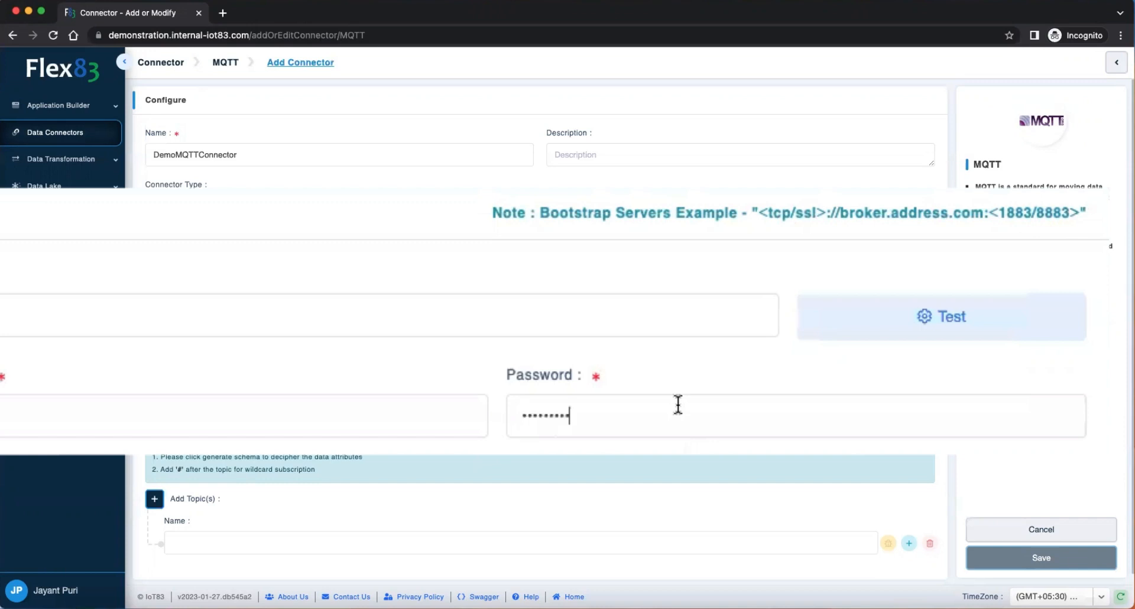
left_click(916, 337)
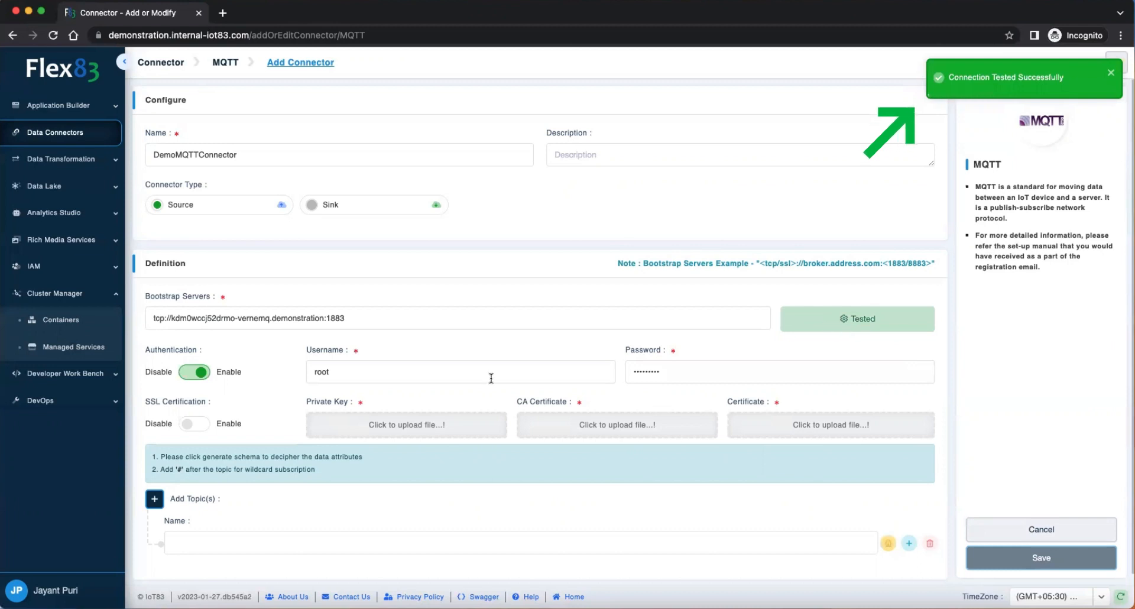
Step: Open Managed Services in a new browser tab, search for "no" and open Node-Red
scroll(413, 374, "down", 1)
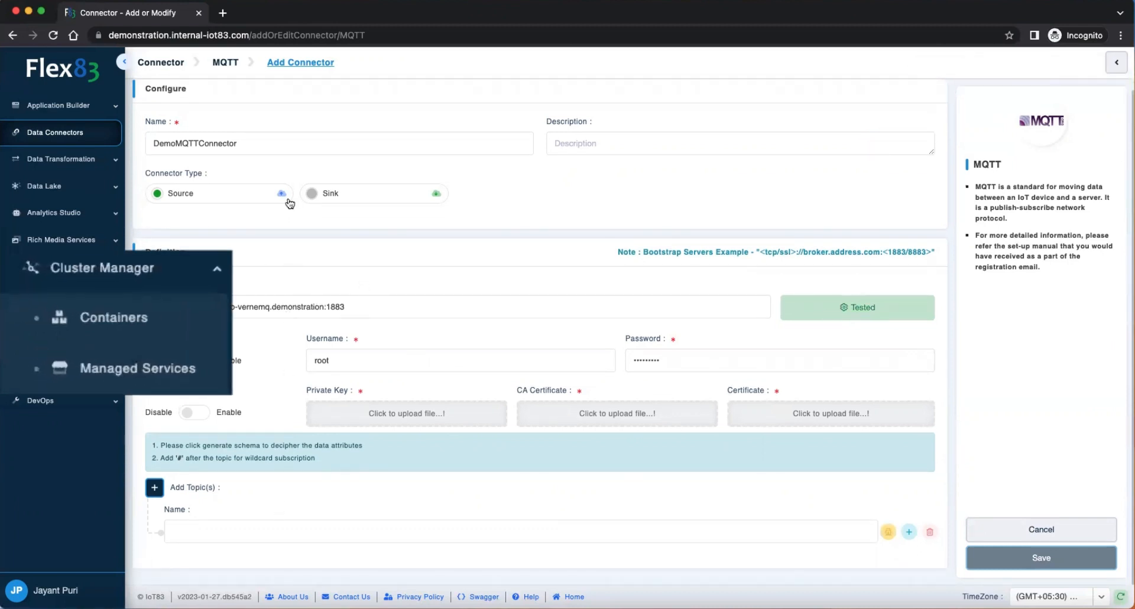
left_click(125, 362)
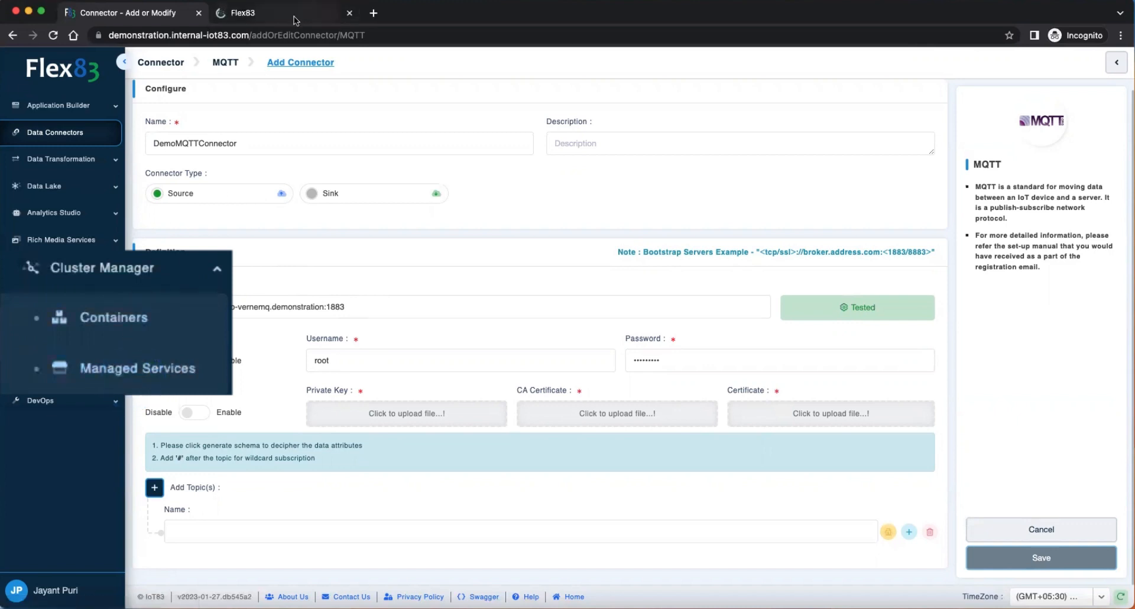
left_click(294, 18)
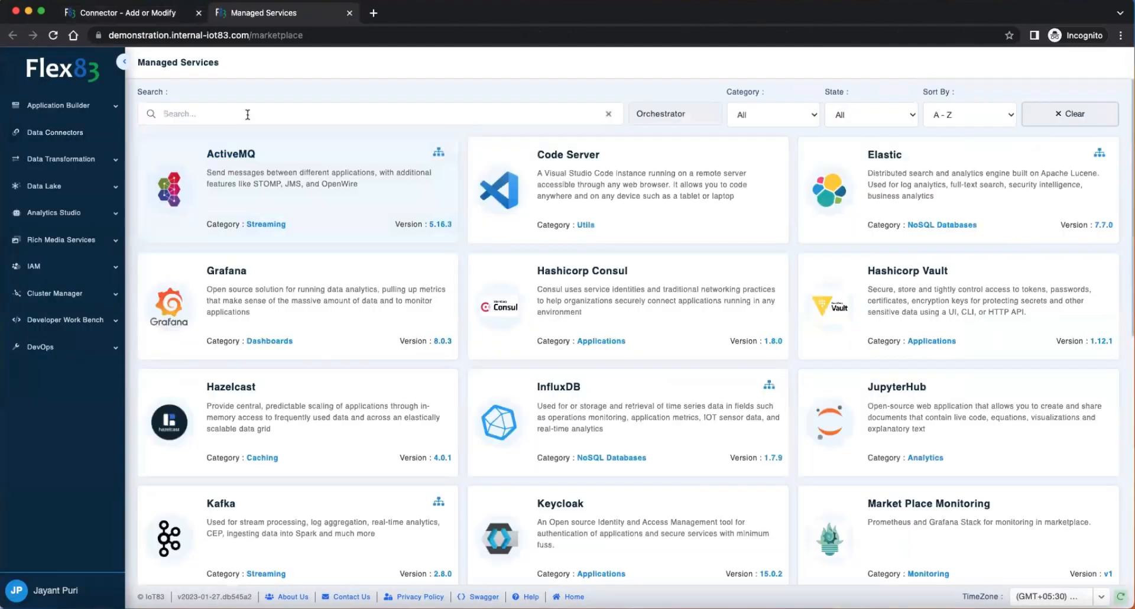
left_click(247, 115)
type("no")
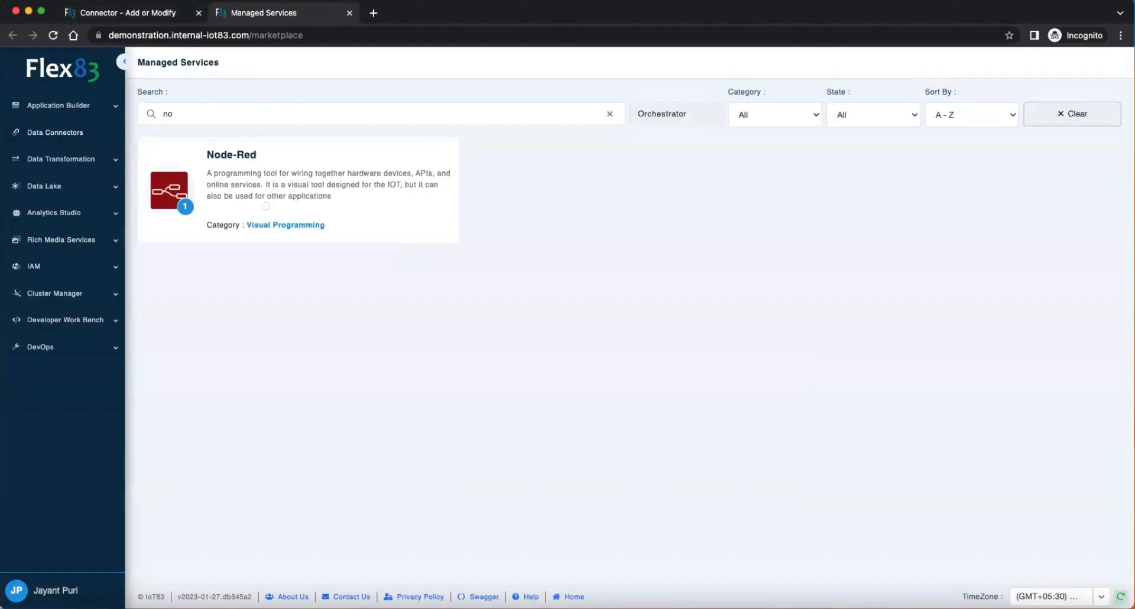
left_click(264, 203)
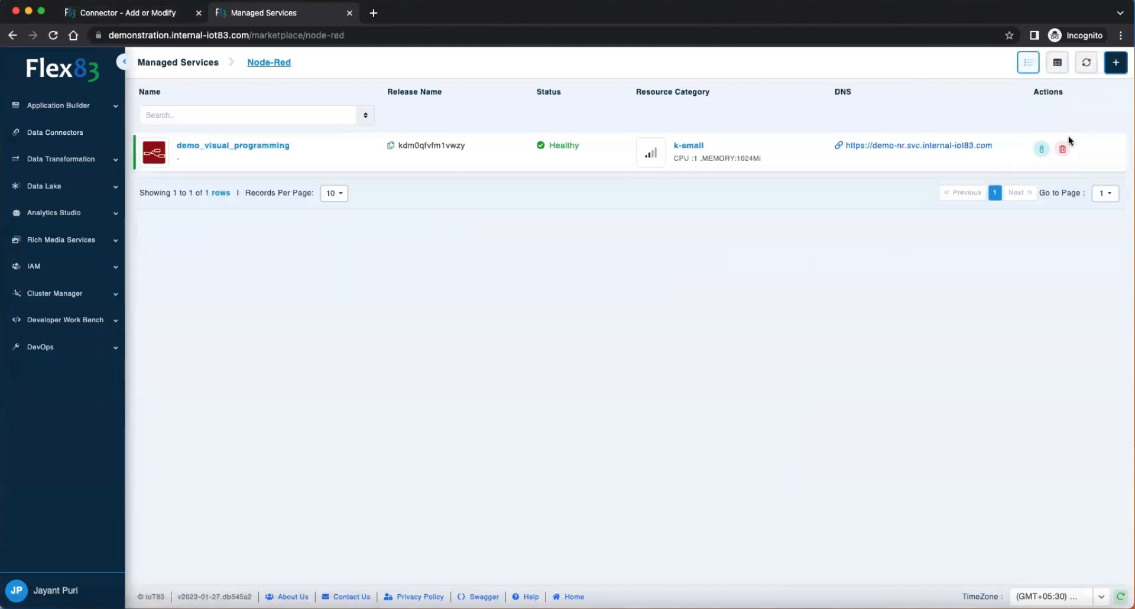
Step: View the demo_visual_programming service's details, reveal and copy its login password, and close the details
left_click(1041, 148)
left_click(1090, 429)
left_click_drag(661, 455, 588, 455)
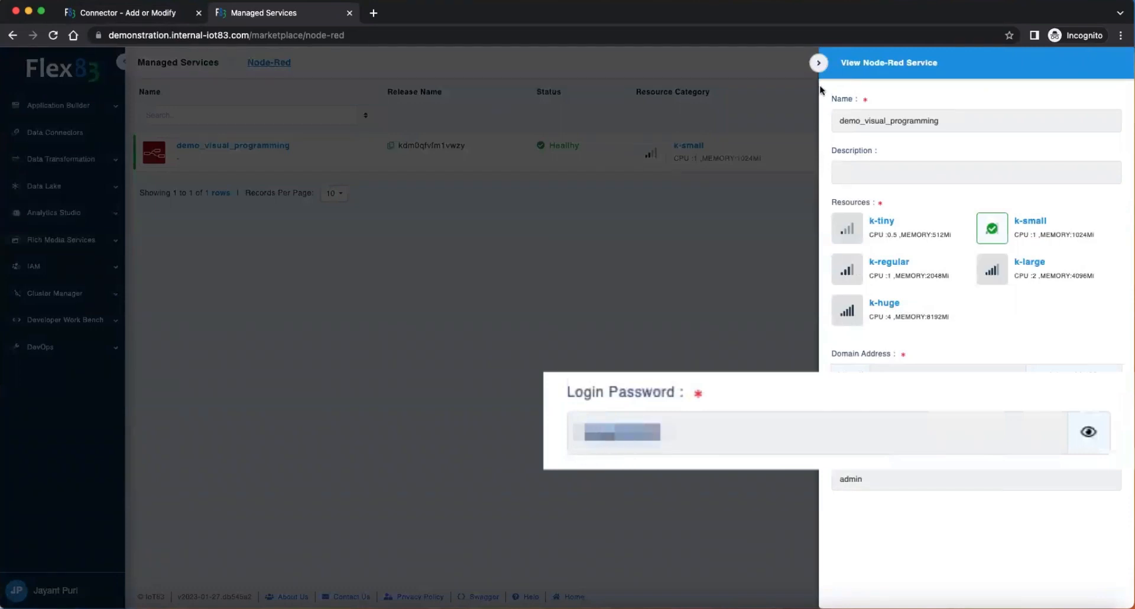
left_click(818, 62)
Step: Open the Node-Red service's DNS link and sign in as admin with the copied login password
left_click(894, 148)
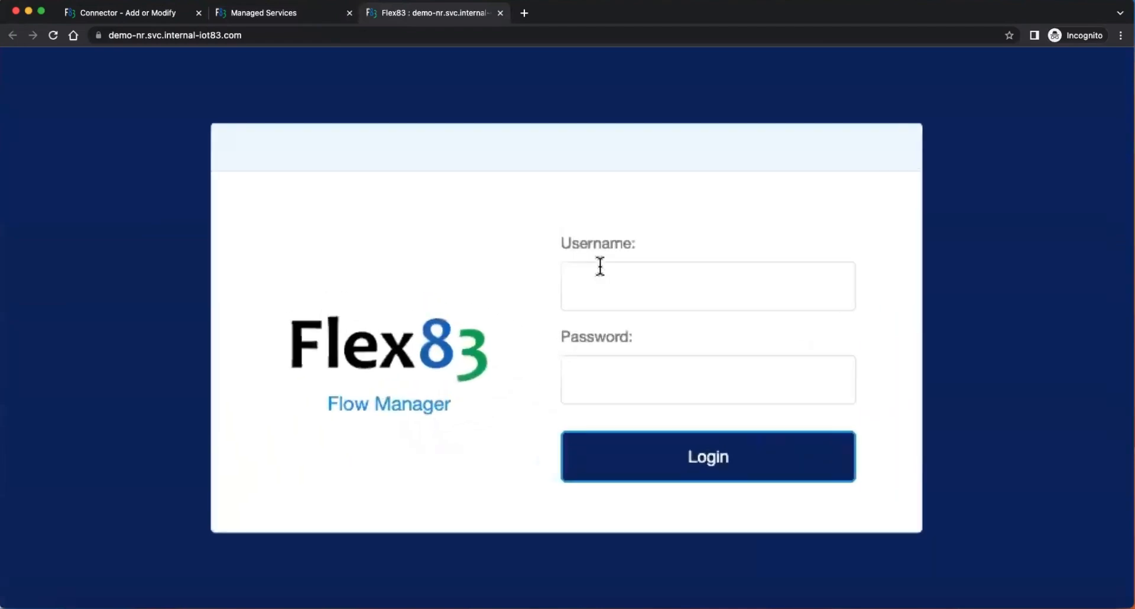
left_click(600, 264)
type("admin")
key("Tab")
key("super+v")
key("Return")
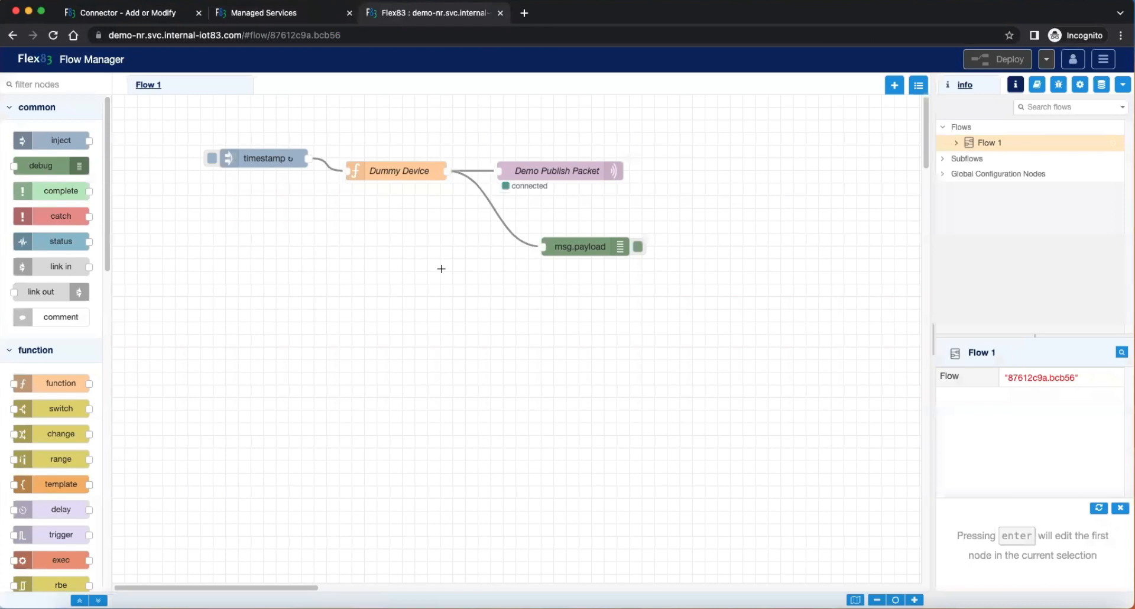
Step: Copy the topic /demo/data from the Demo Publish Packet node into the MQTT connector's topic name
double_click(562, 177)
left_click_drag(632, 314, 471, 306)
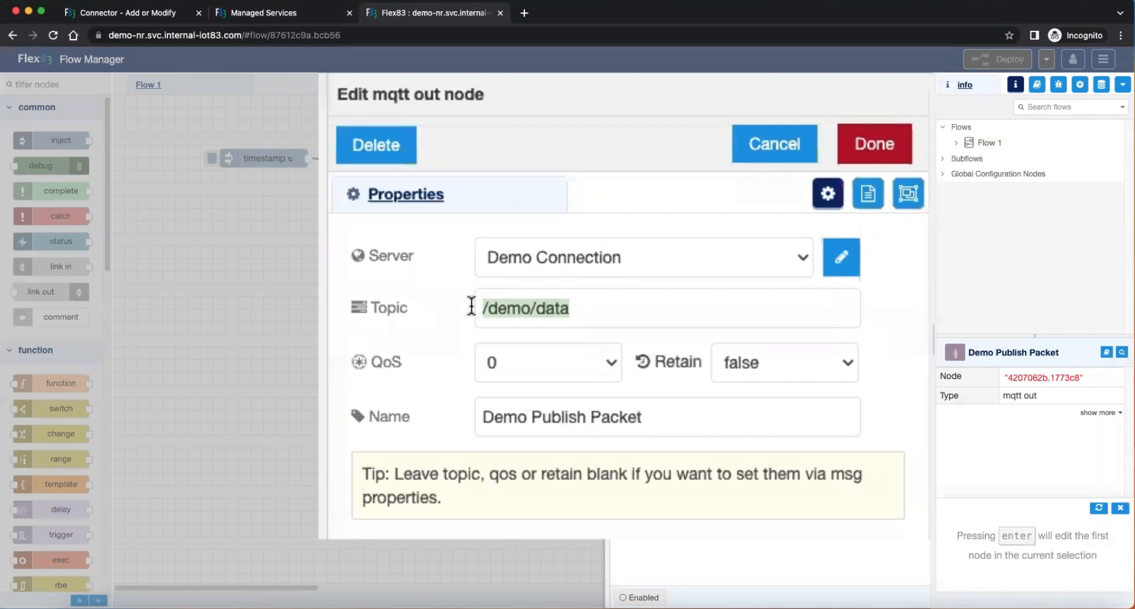
left_click(153, 17)
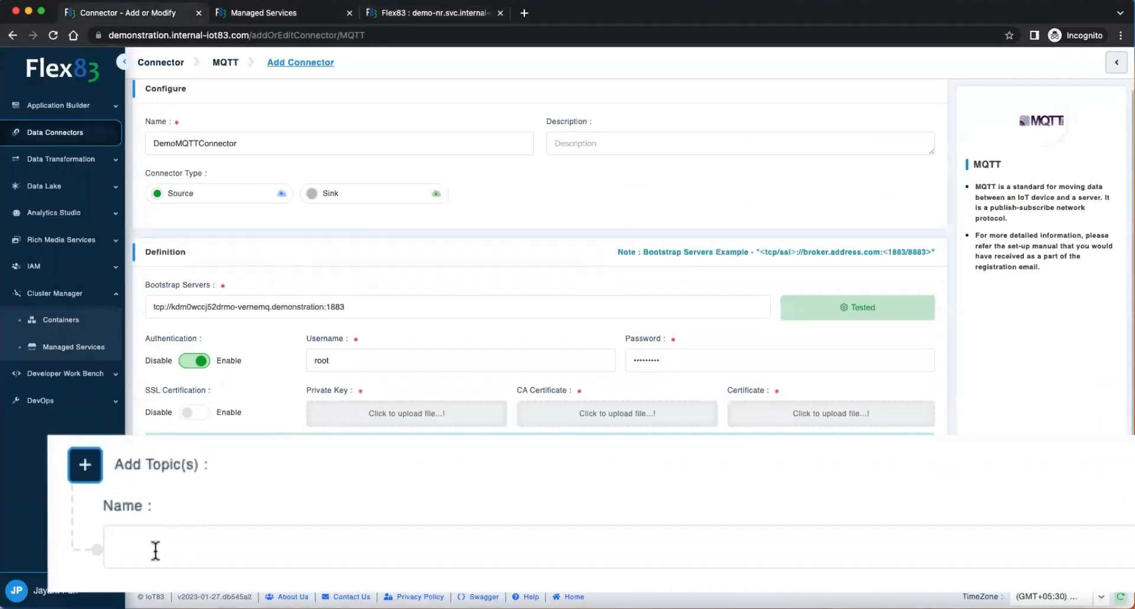
key("super+v")
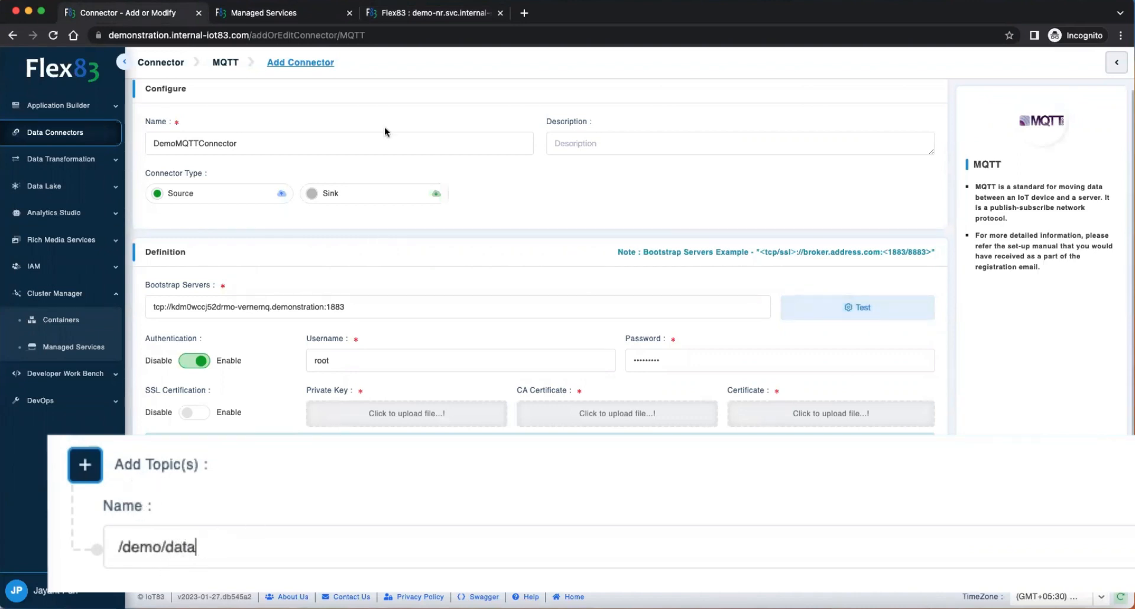
Step: Close the Demo Publish Packet node's properties in Node-Red and copy the object value of a debug message payload
left_click(446, 17)
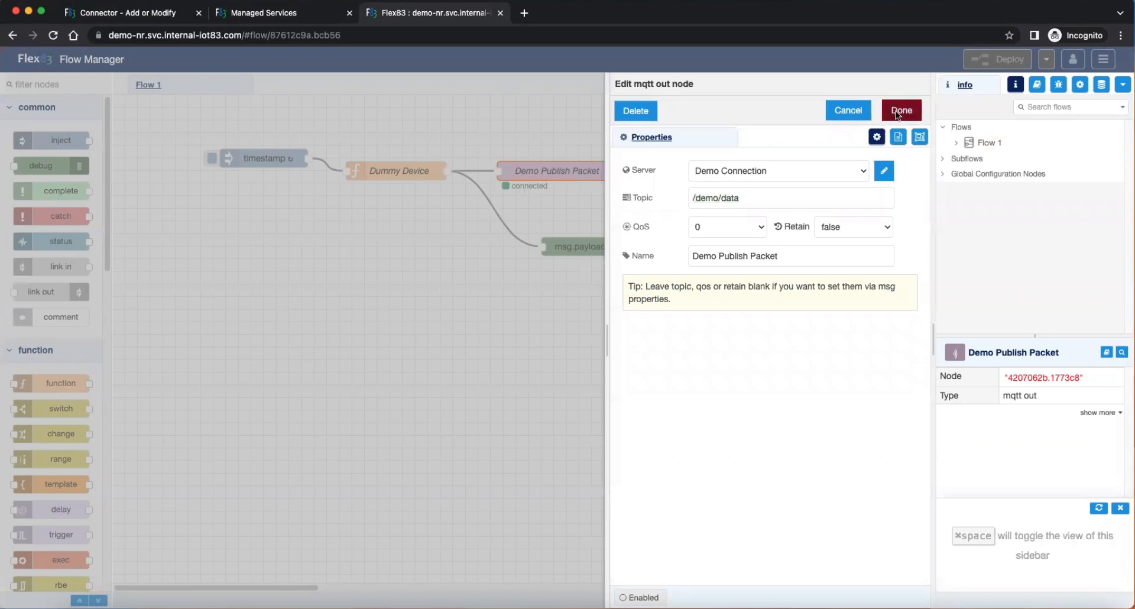
left_click(900, 111)
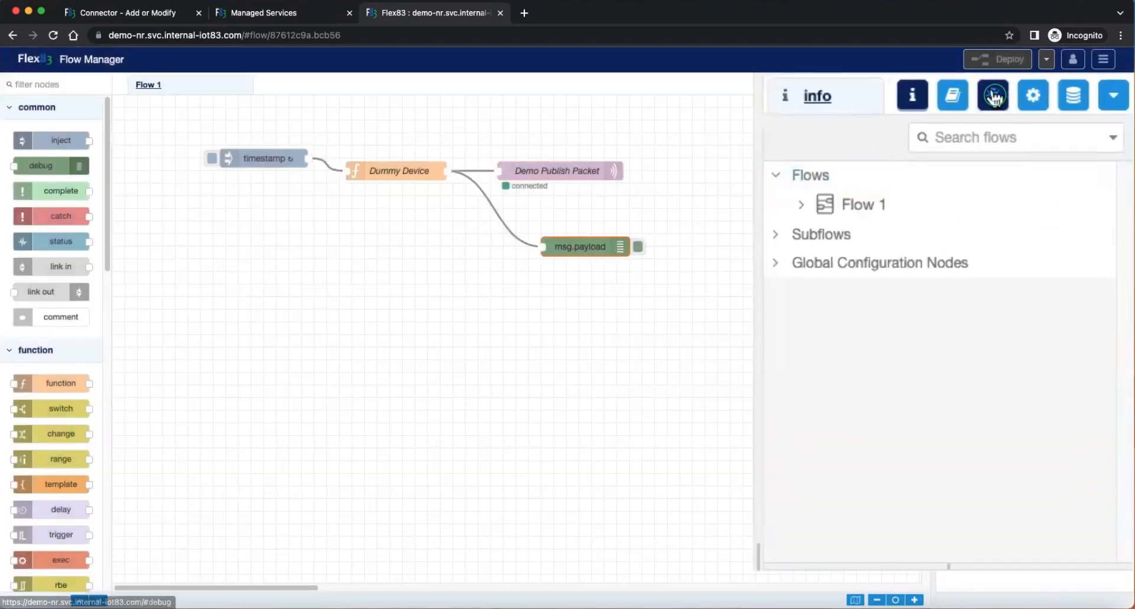
left_click(1058, 85)
left_click(796, 336)
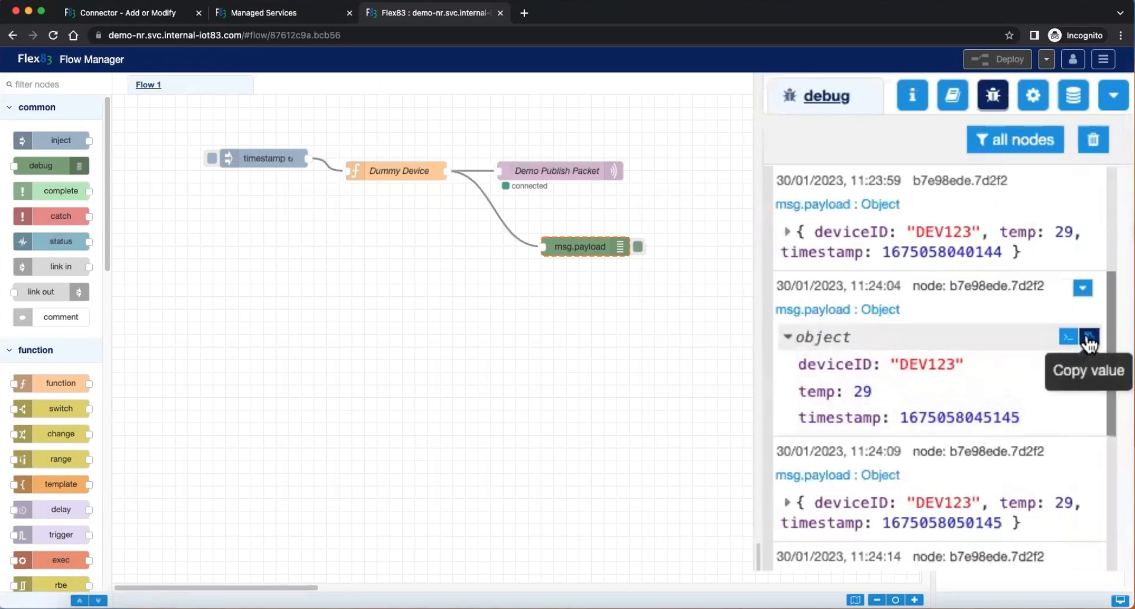
left_click(1089, 338)
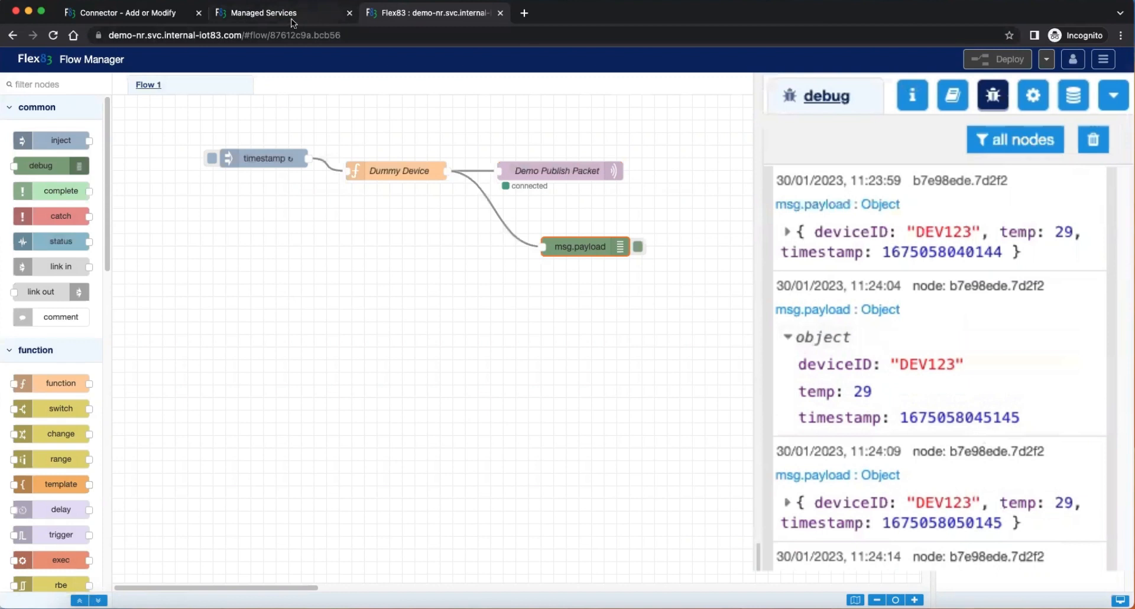
Step: Paste the copied payload as sample JSON for the connector's /demo/data topic, generate the schema from it and accept it
left_click(157, 12)
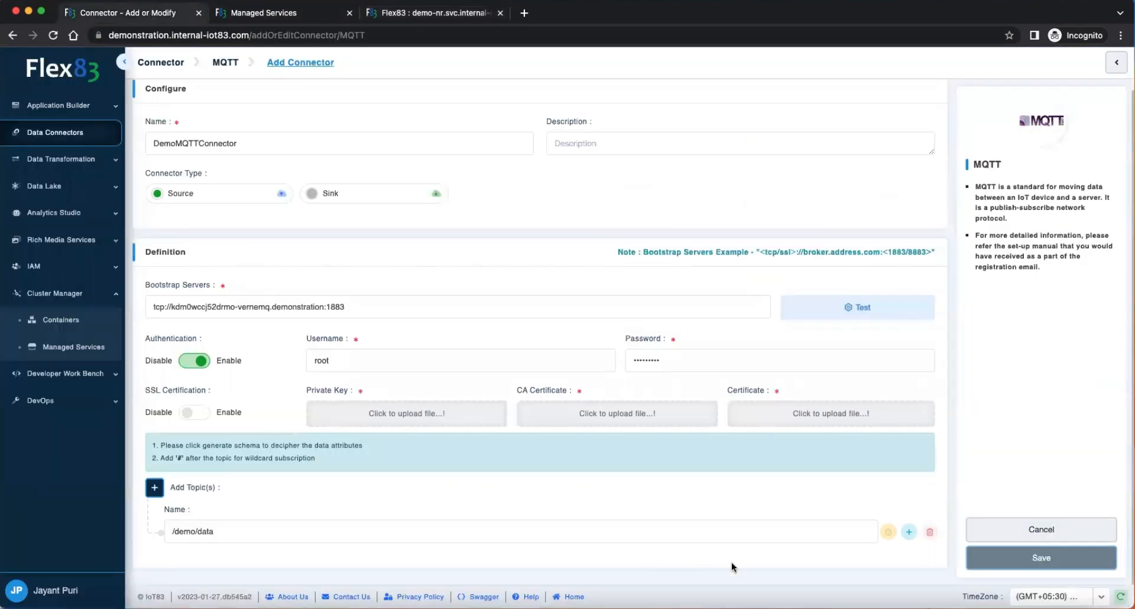
left_click(888, 531)
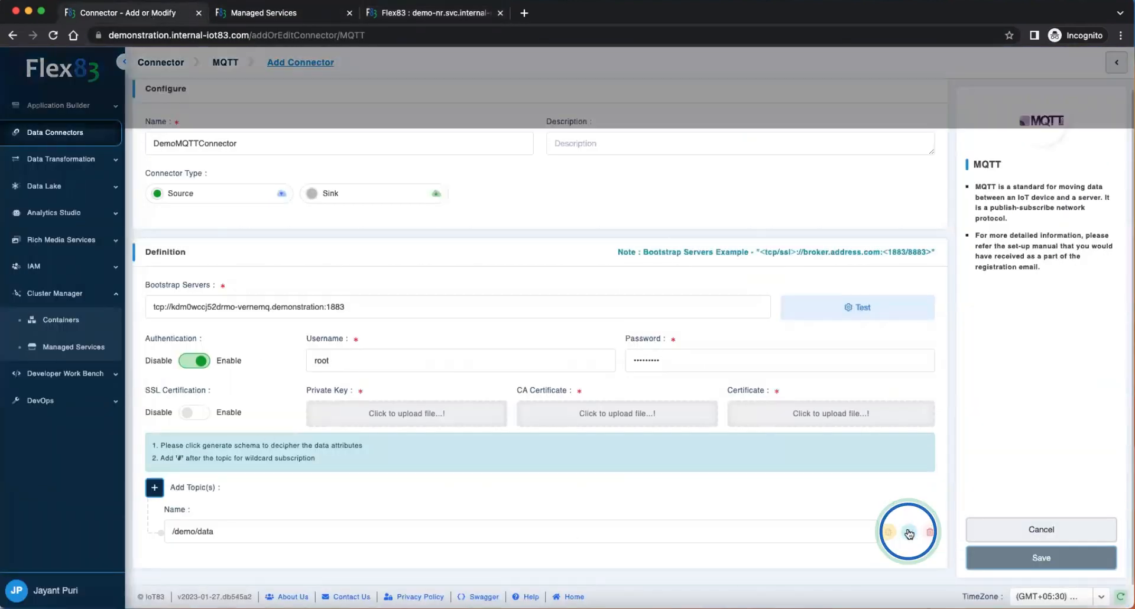
key("super+a")
key("super+v")
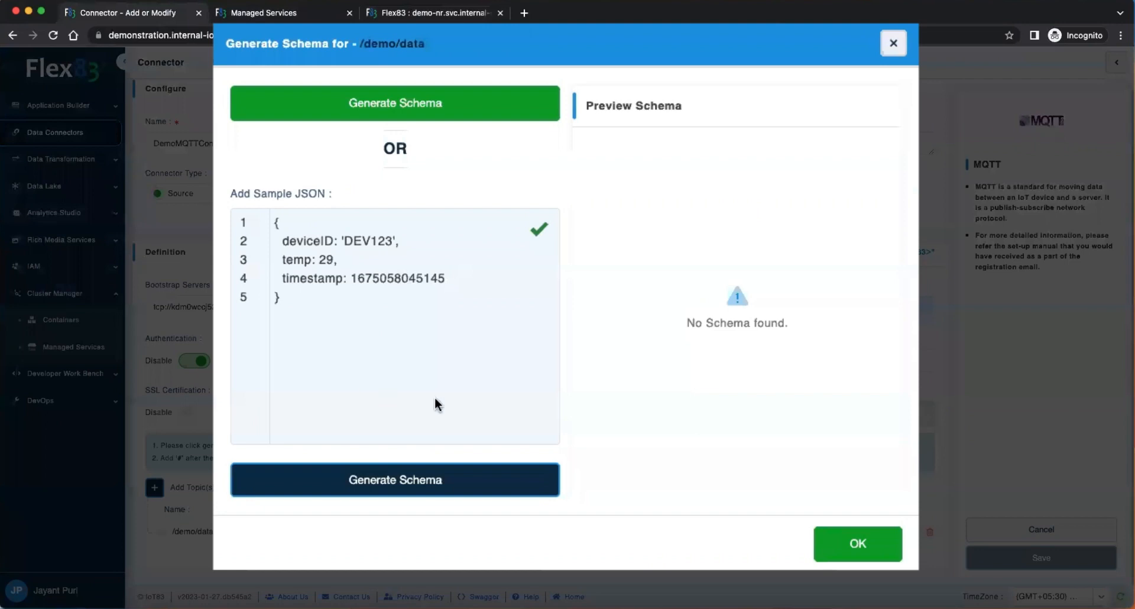
left_click(432, 10)
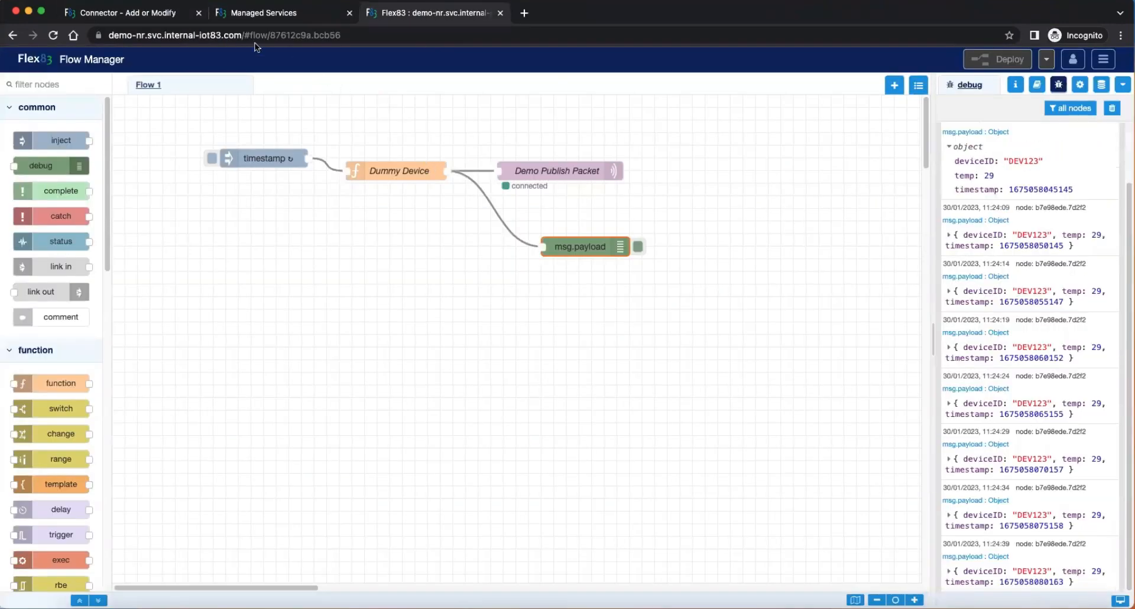
left_click(125, 18)
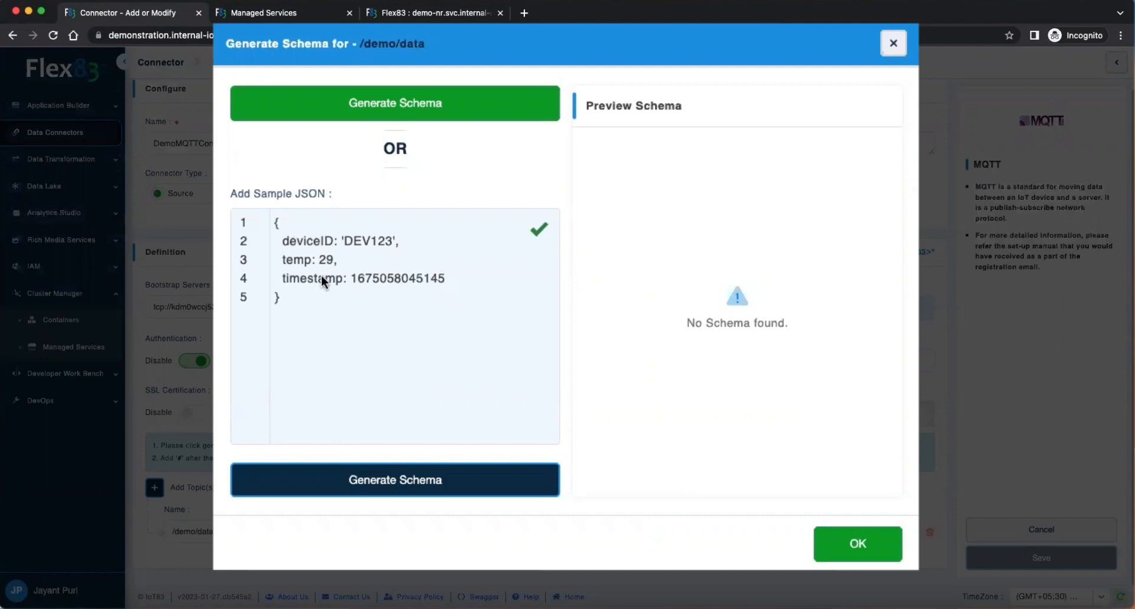
left_click(379, 492)
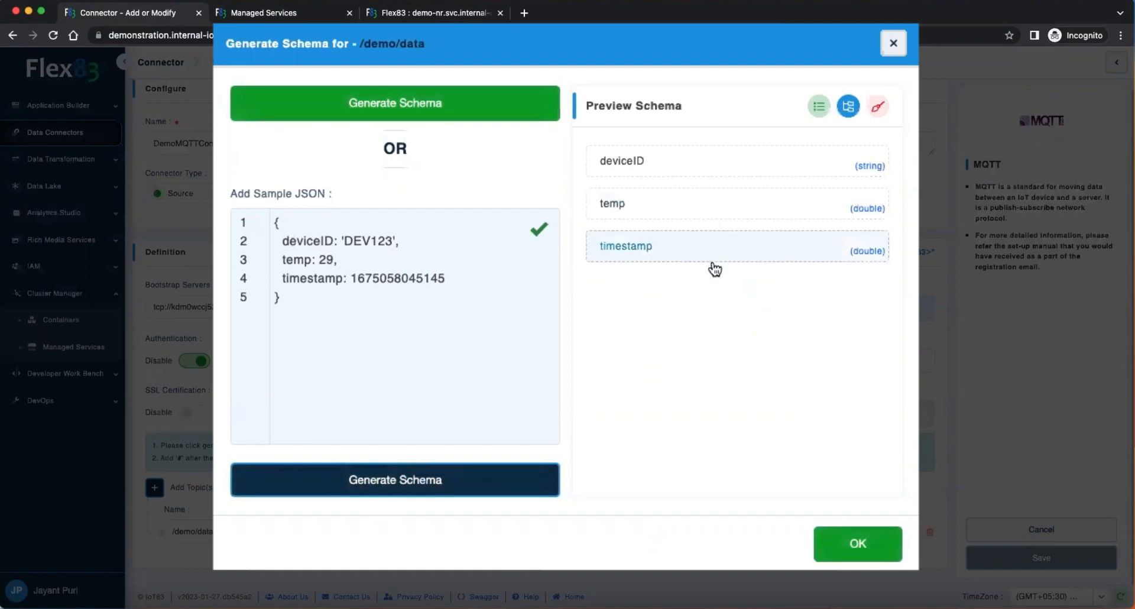
left_click(885, 550)
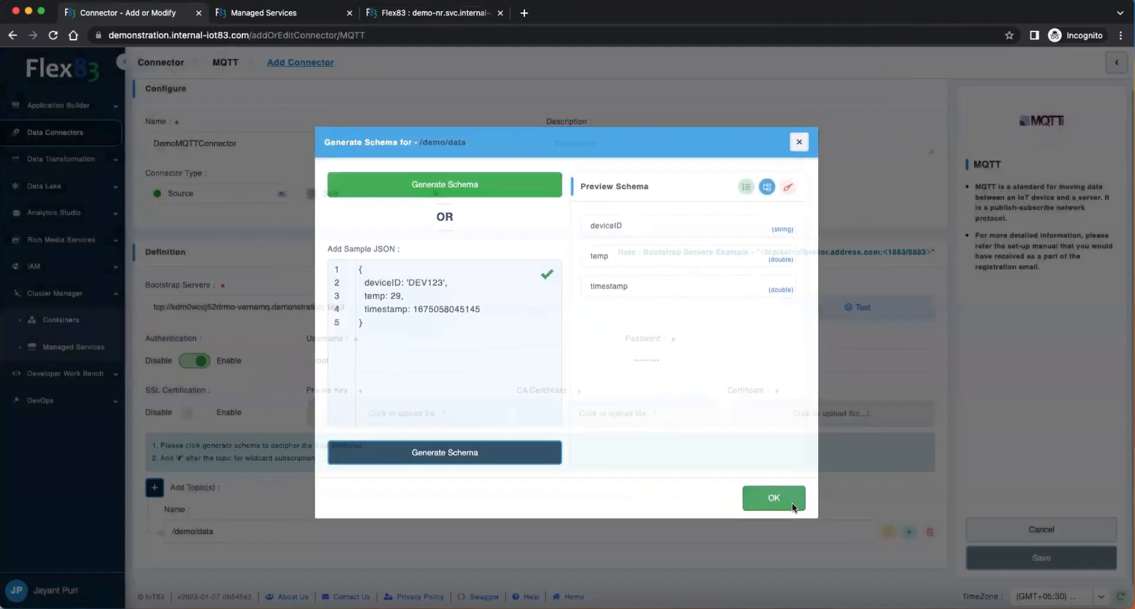
Step: Test the broker connection of DemoMQTTConnector and save the connector
left_click(819, 308)
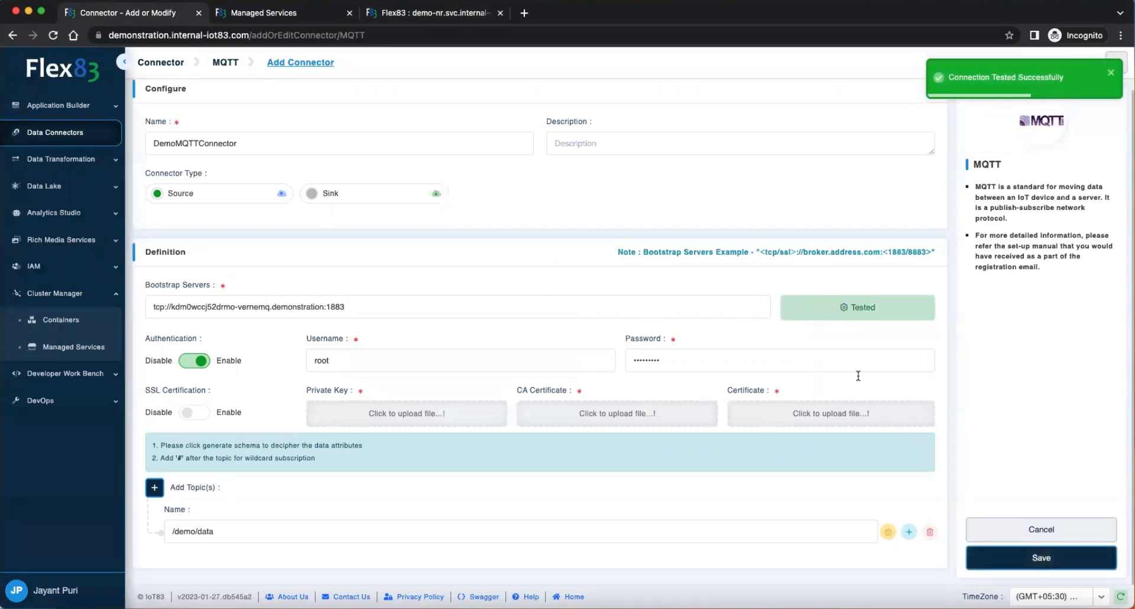
left_click(1005, 556)
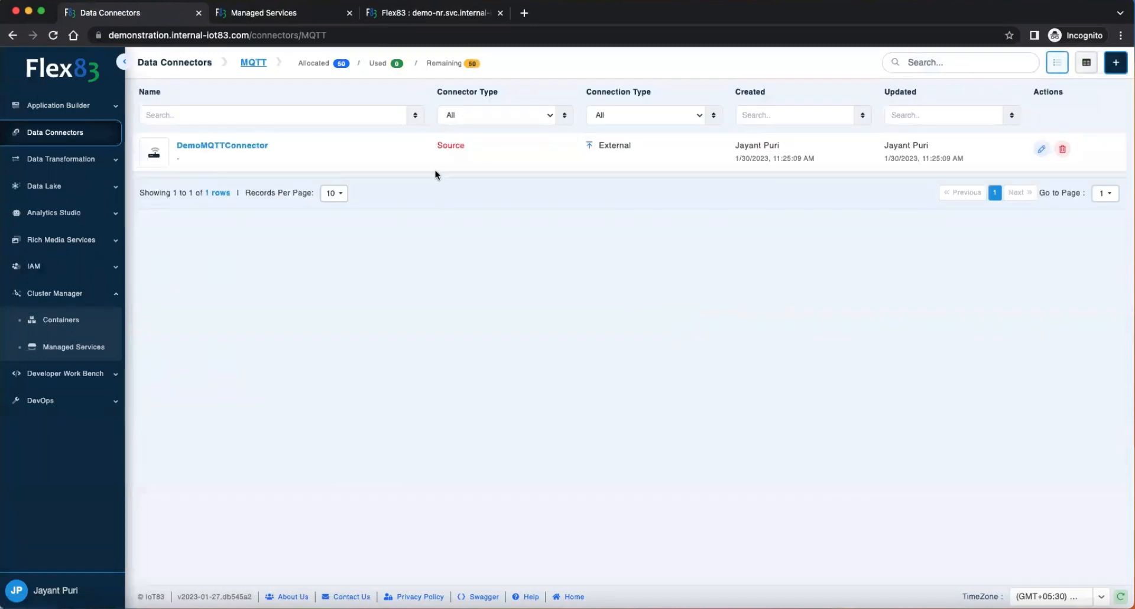
left_click_drag(436, 147, 472, 149)
left_click(510, 148)
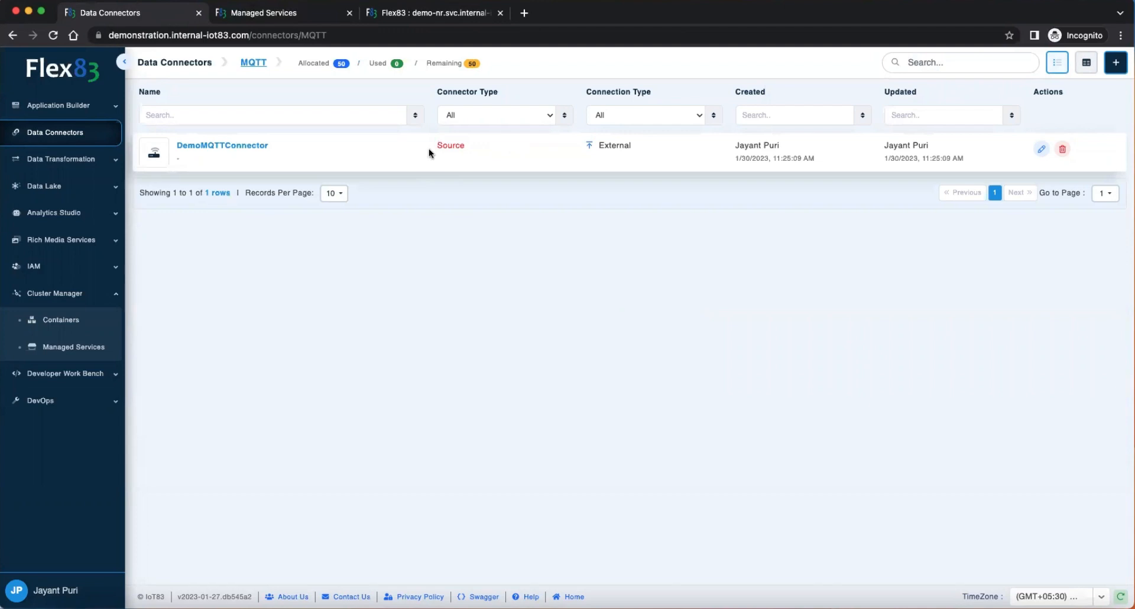
Step: Review the Demo Connection broker's server address and port in Node-Red's Demo Publish Packet node, and close its properties
left_click(434, 16)
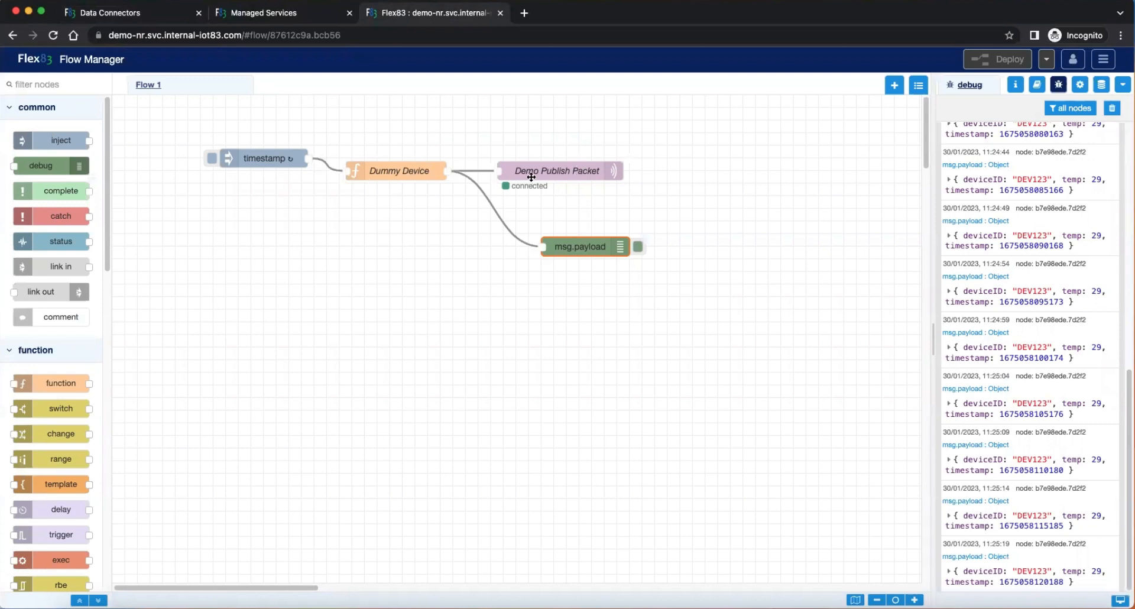
double_click(547, 169)
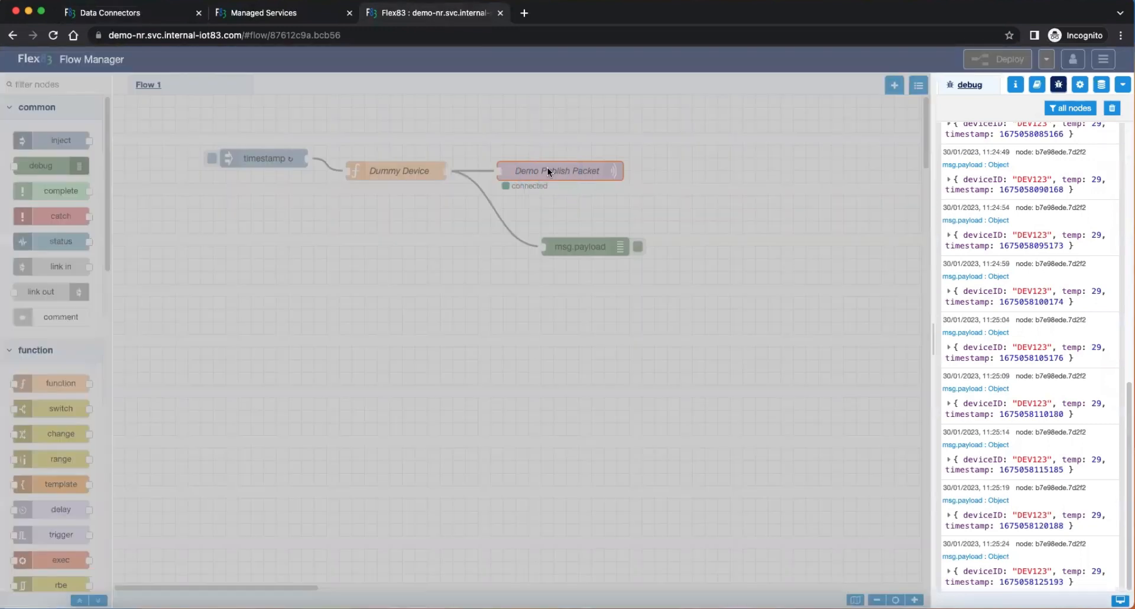
left_click(884, 173)
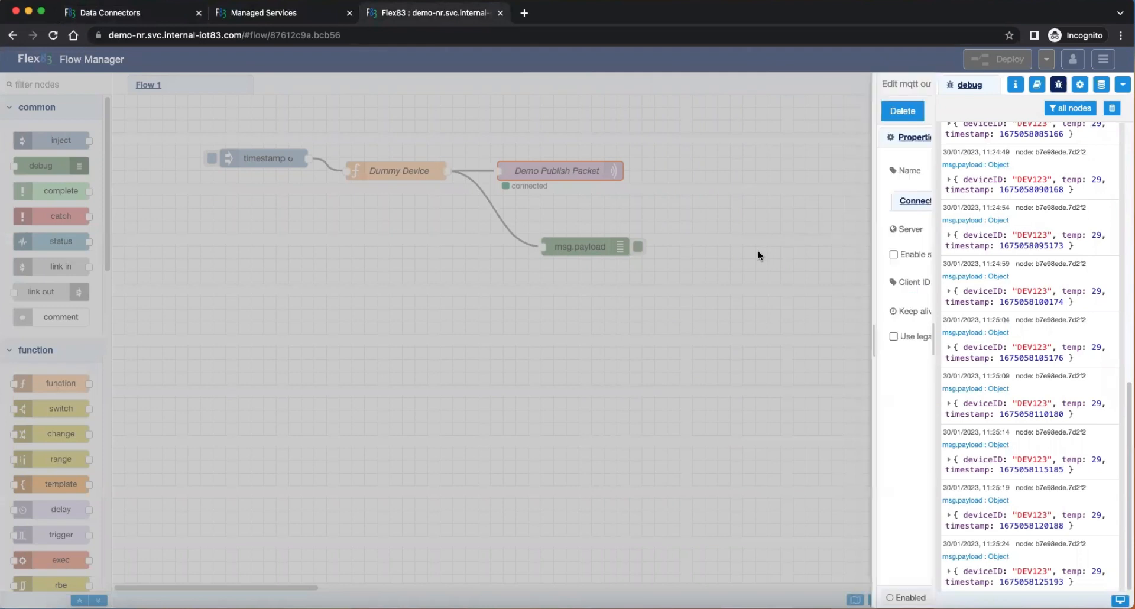
left_click_drag(362, 329, 654, 342)
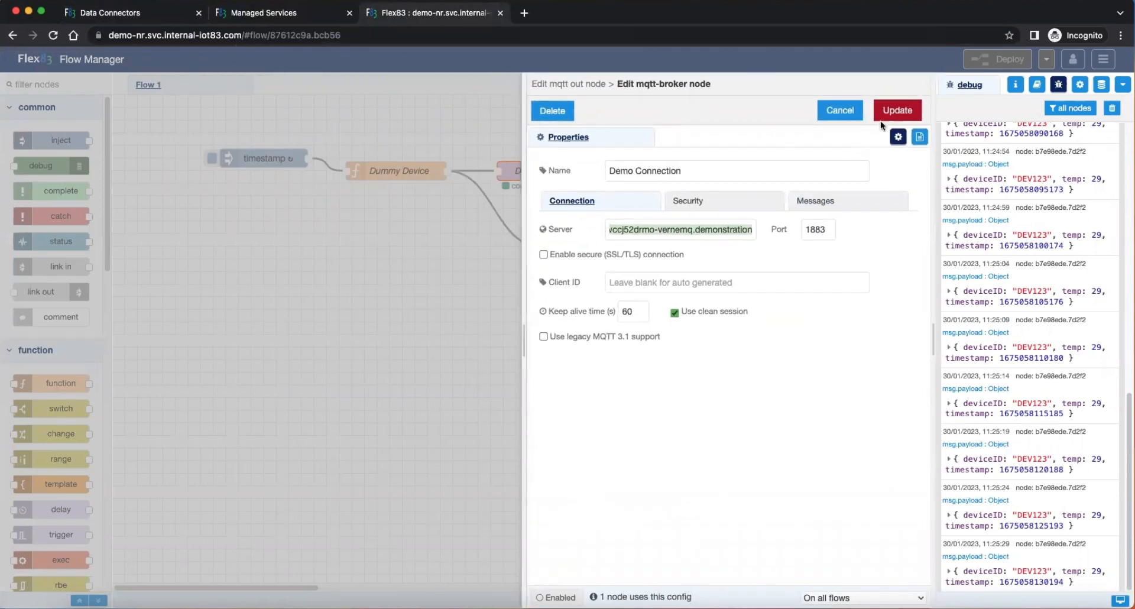
left_click(892, 116)
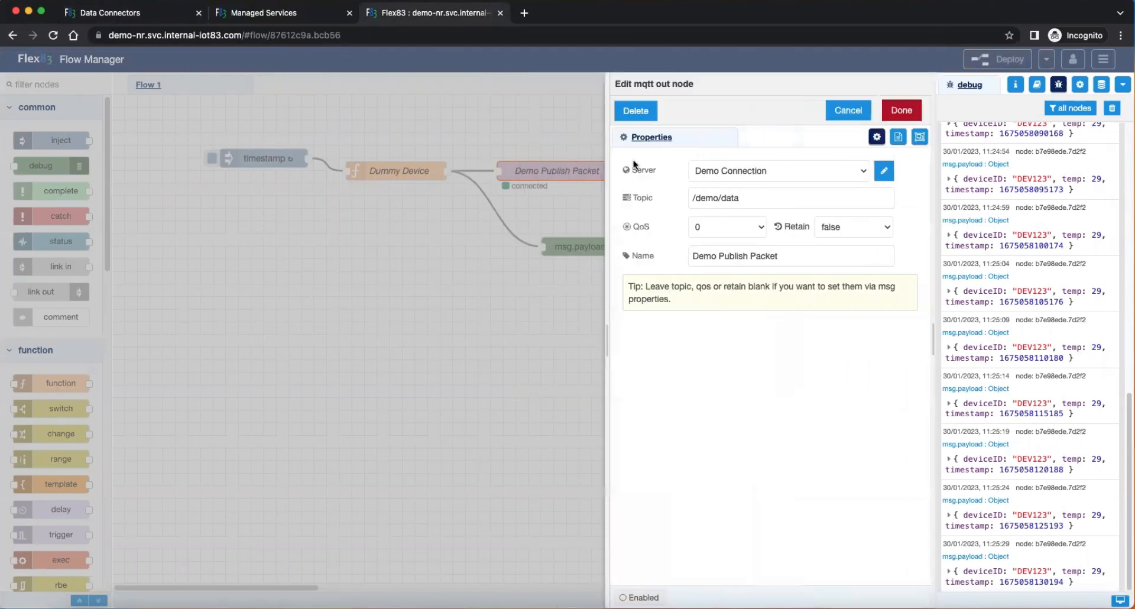
left_click(899, 117)
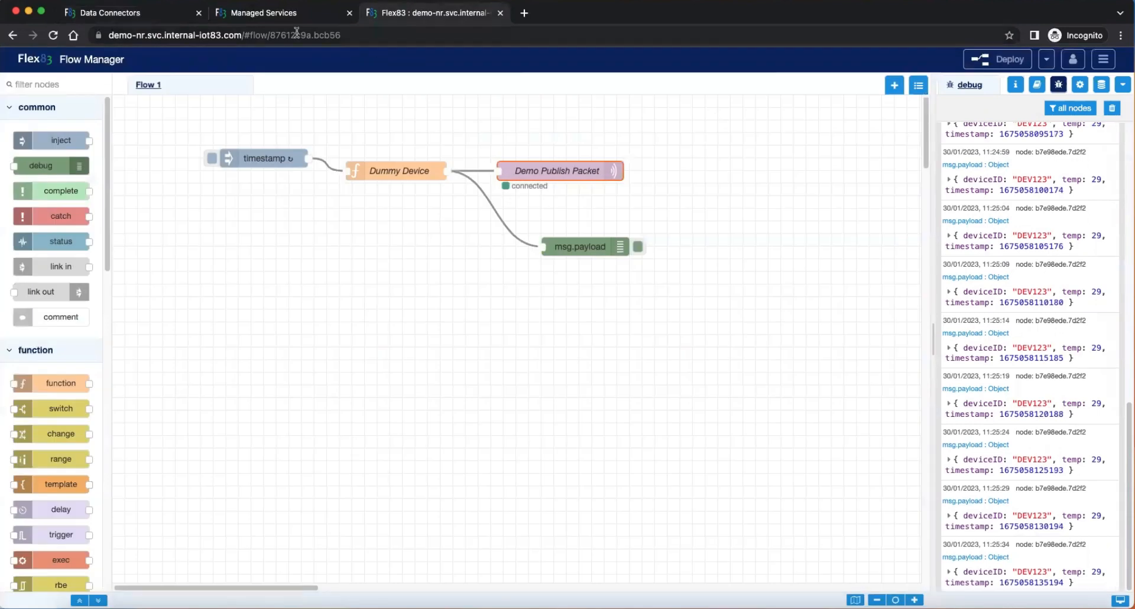
Step: Return to Flex83, search Managed Services for "mon" and open MongoDB
left_click(149, 14)
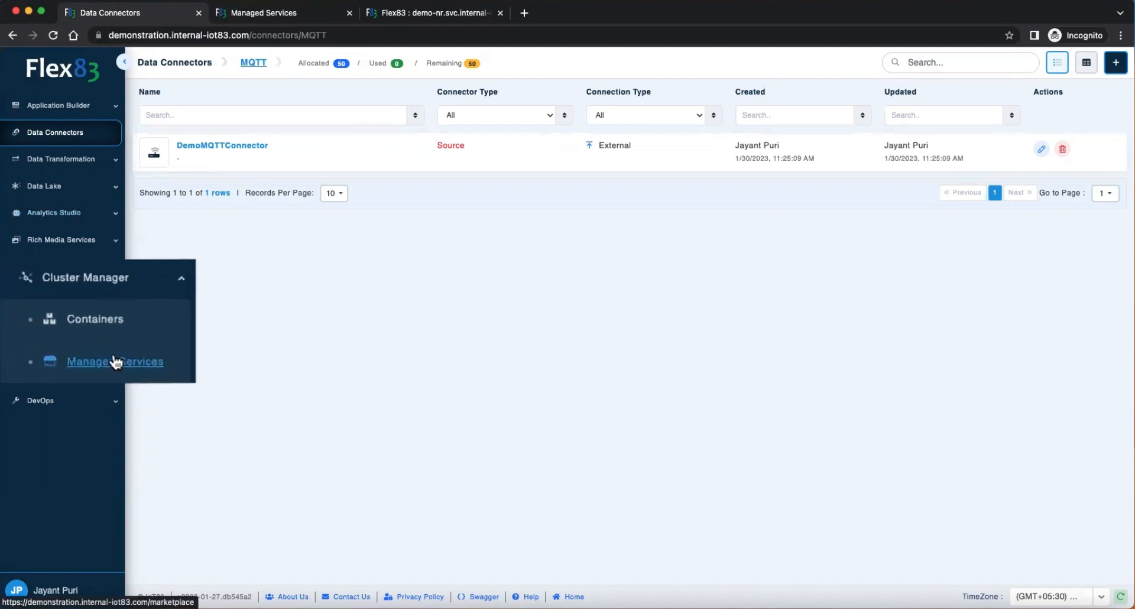
left_click(74, 348)
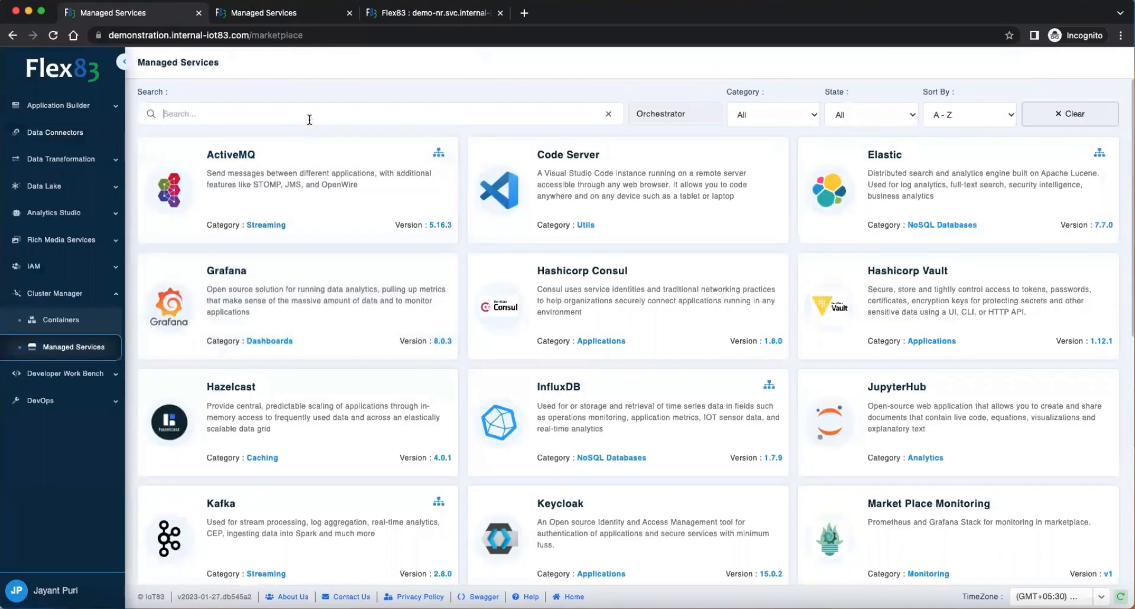
left_click(308, 118)
type("mon")
left_click(596, 171)
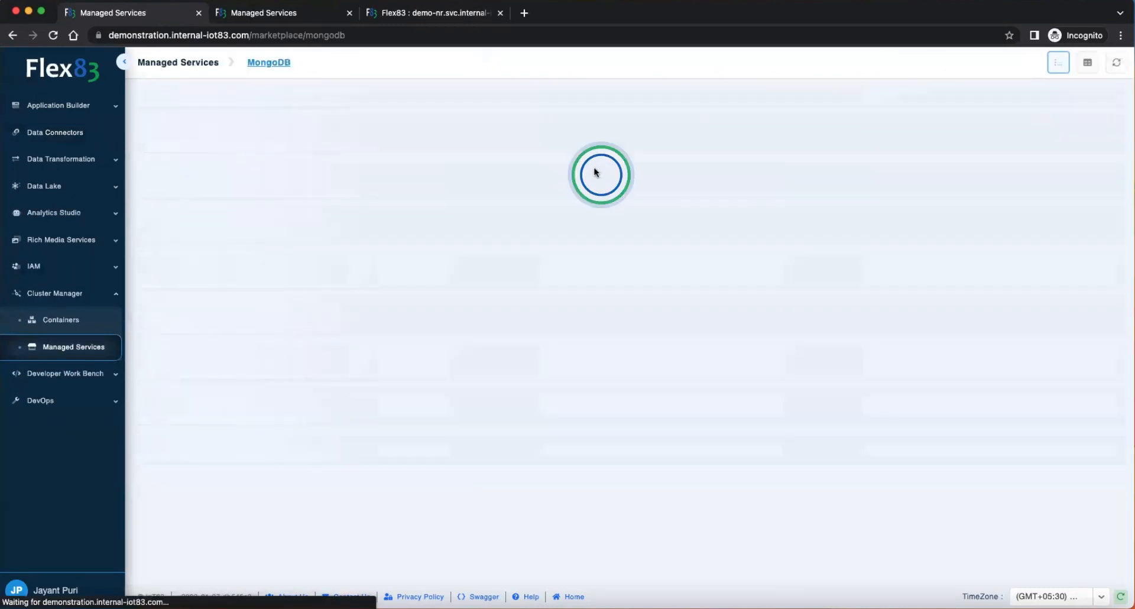
Step: View the demo_mongodb service's details and copy its private DNS kdm05os2tz9m2y-mongodb.demonstration into the other open application
left_click(982, 152)
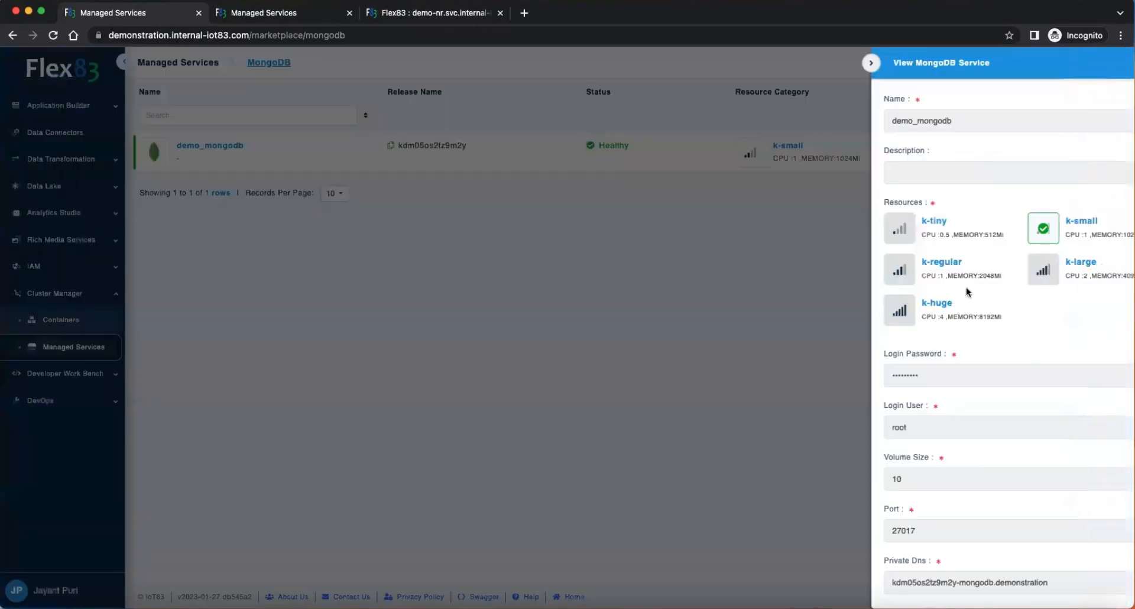
scroll(950, 476, "down", 2)
triple_click(930, 523)
key("super+c")
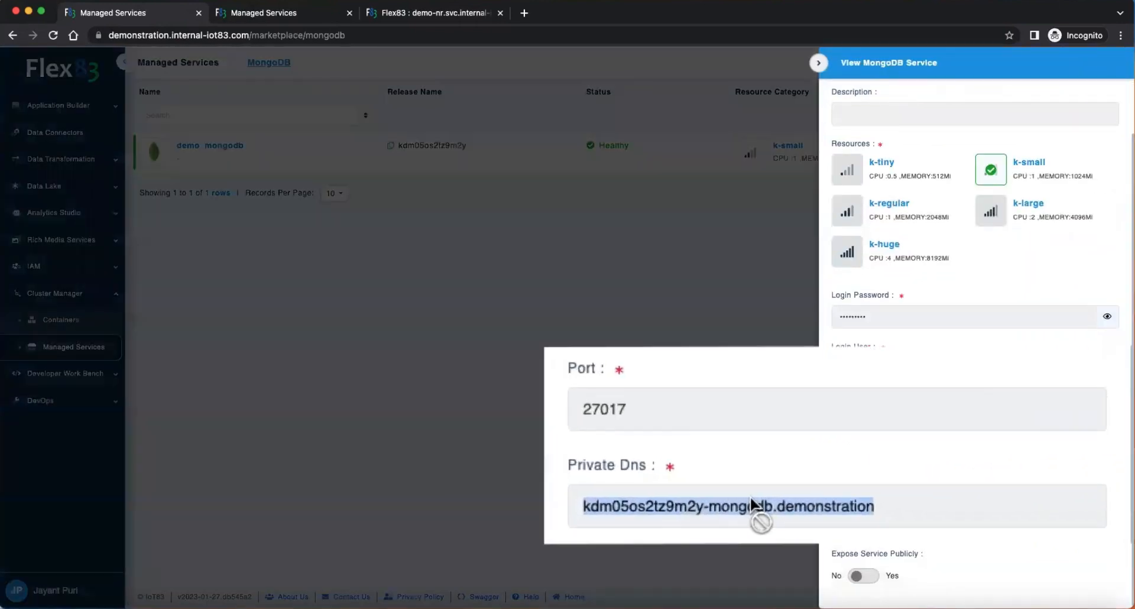
key("super+Tab")
key("super+a")
key("super+v")
key("super+Tab")
Step: Copy the MongoDB port 27017 and login user root into the other open application on separate lines, and close the service details
double_click(854, 472)
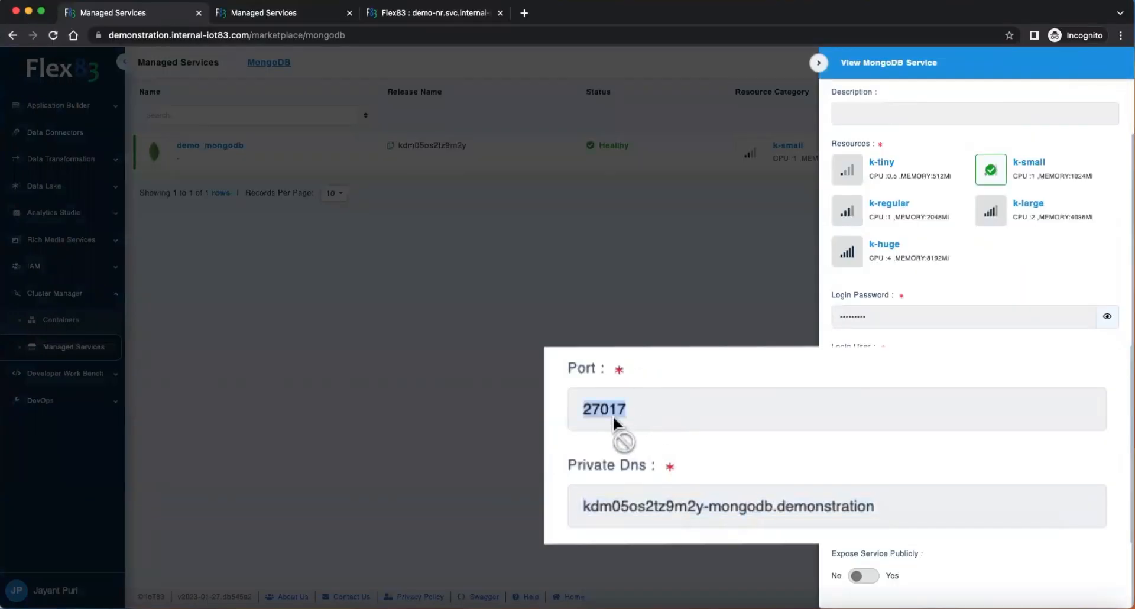
key("super+c")
key("super+Tab")
key("Return")
key("super+v")
key("super+Tab")
double_click(850, 369)
key("super+c")
key("super+Tab")
key("Return")
key("super+v")
key("super+Tab")
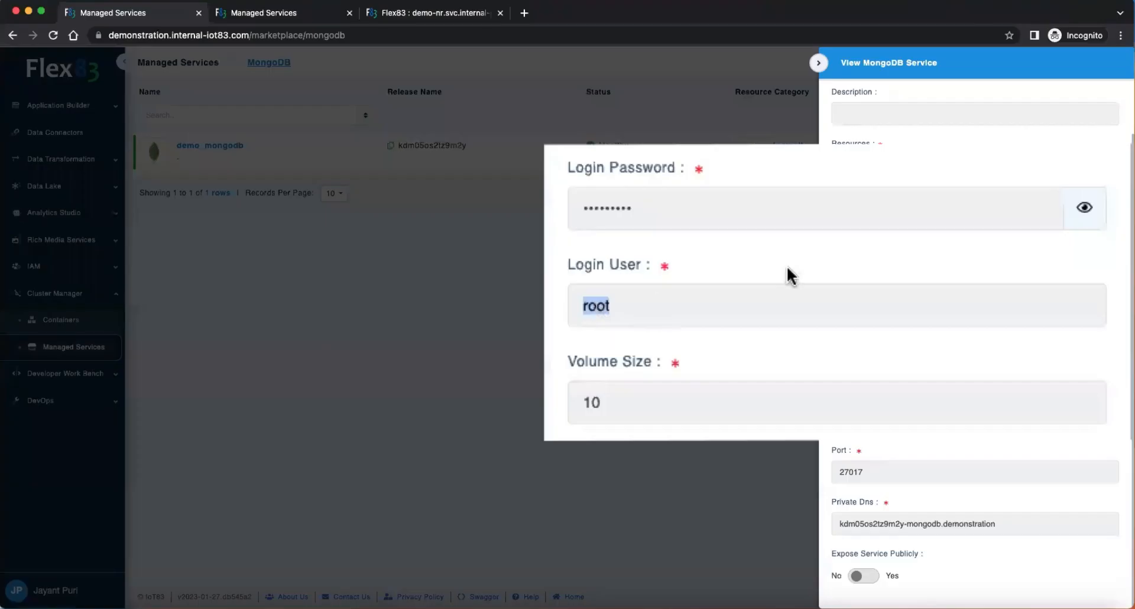
left_click(818, 63)
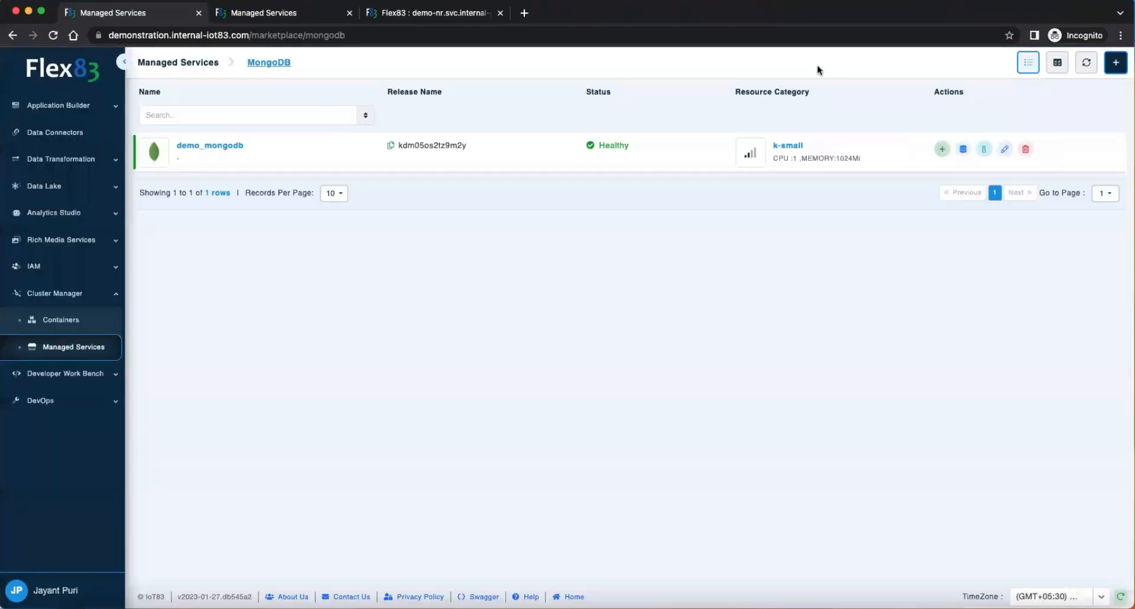
Step: Search Data Connectors for "mon", open MongoDB and start adding a new connector
left_click(59, 133)
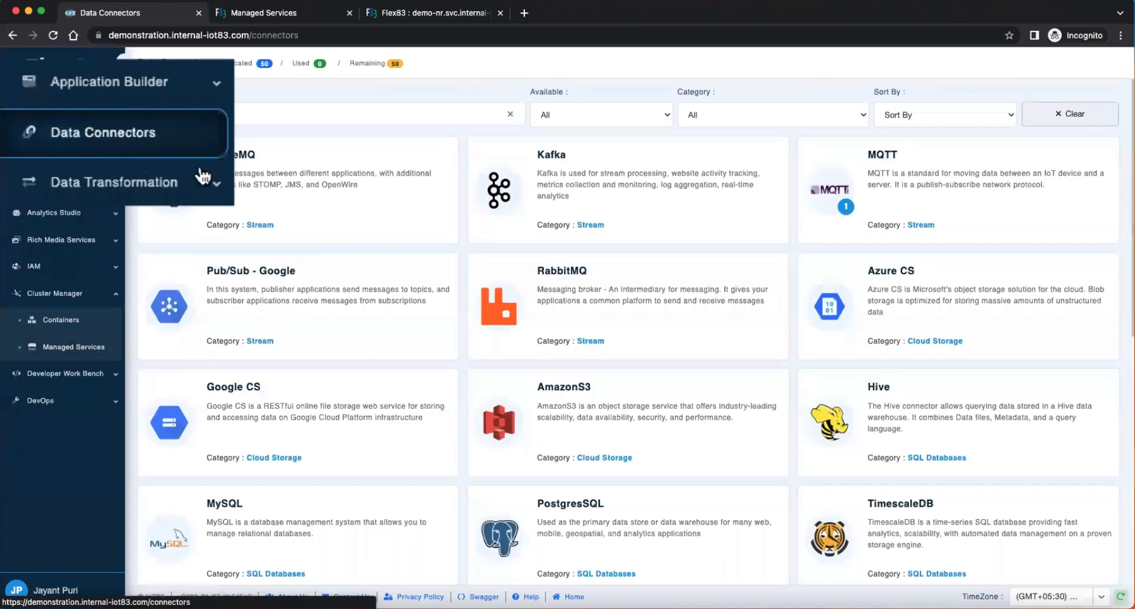
type("mongo")
left_click(298, 146)
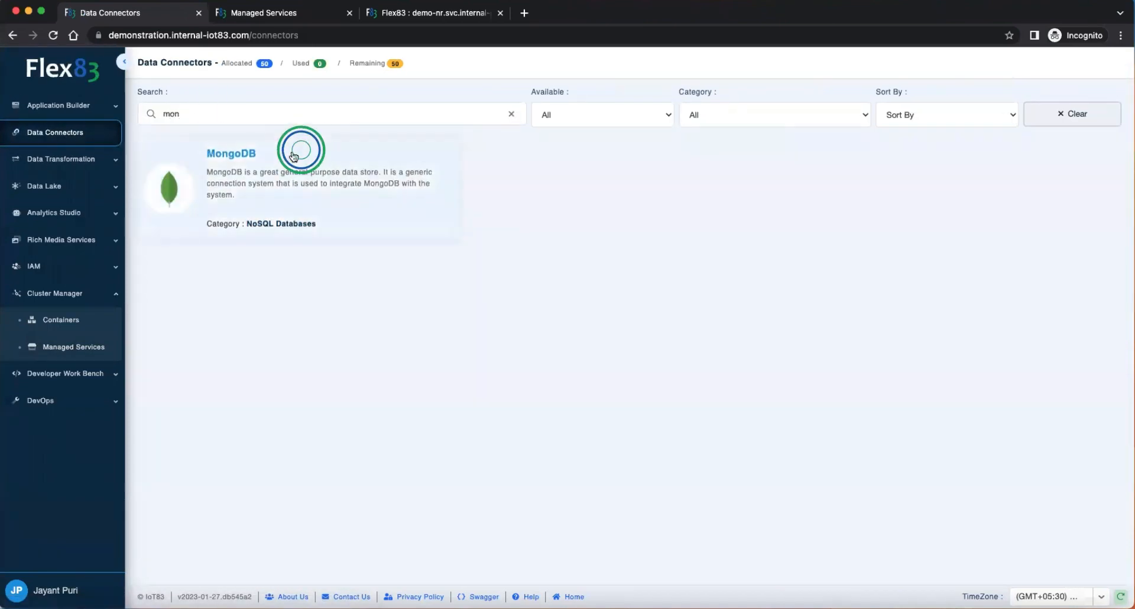
left_click(591, 436)
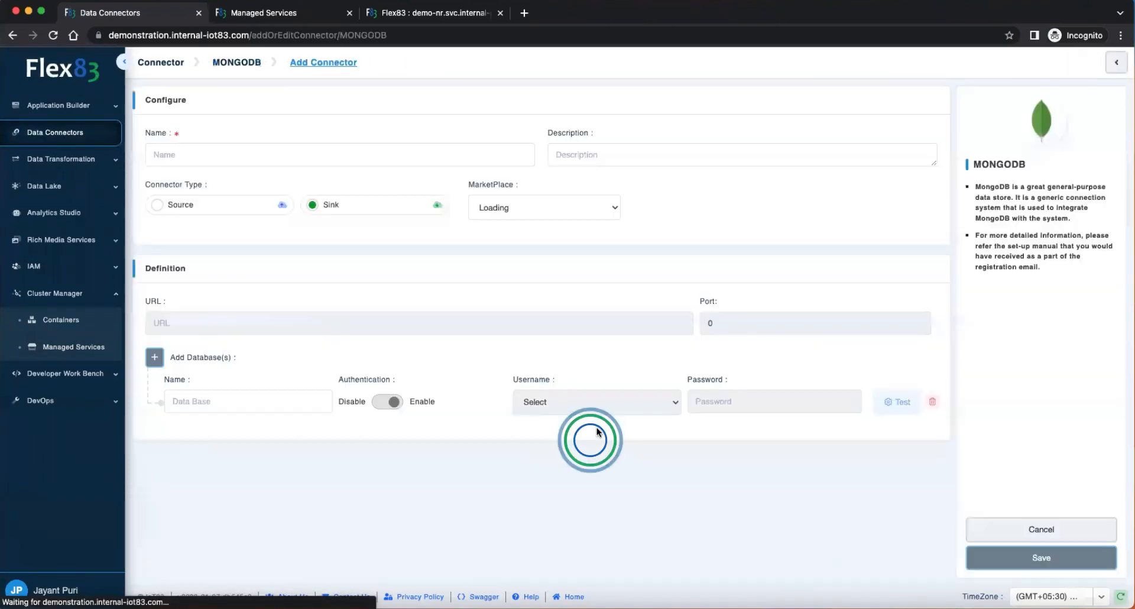
Step: Name the connector DemoMongoDBConnector and choose demo_mongodb as its MarketPlace service
left_click(203, 156)
type("DemoMongoDBConnector")
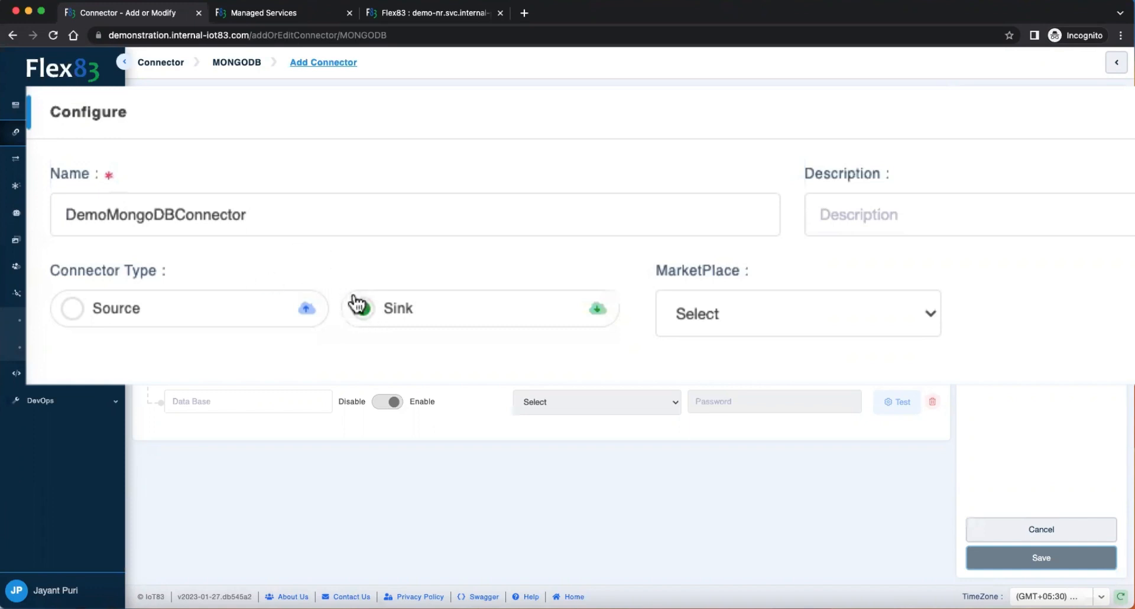
left_click(755, 314)
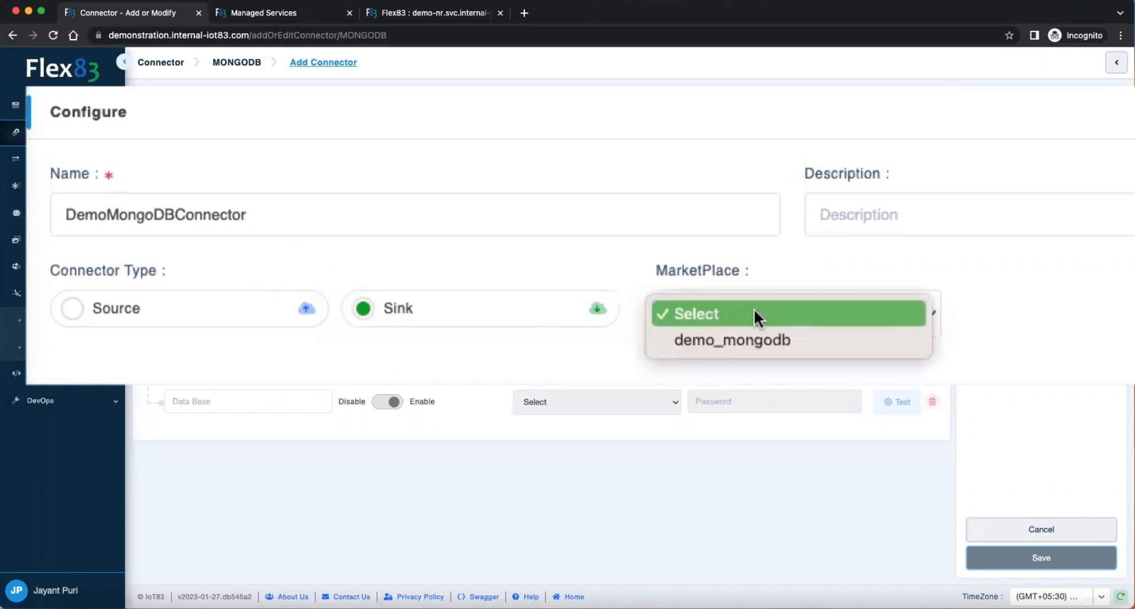
left_click(772, 341)
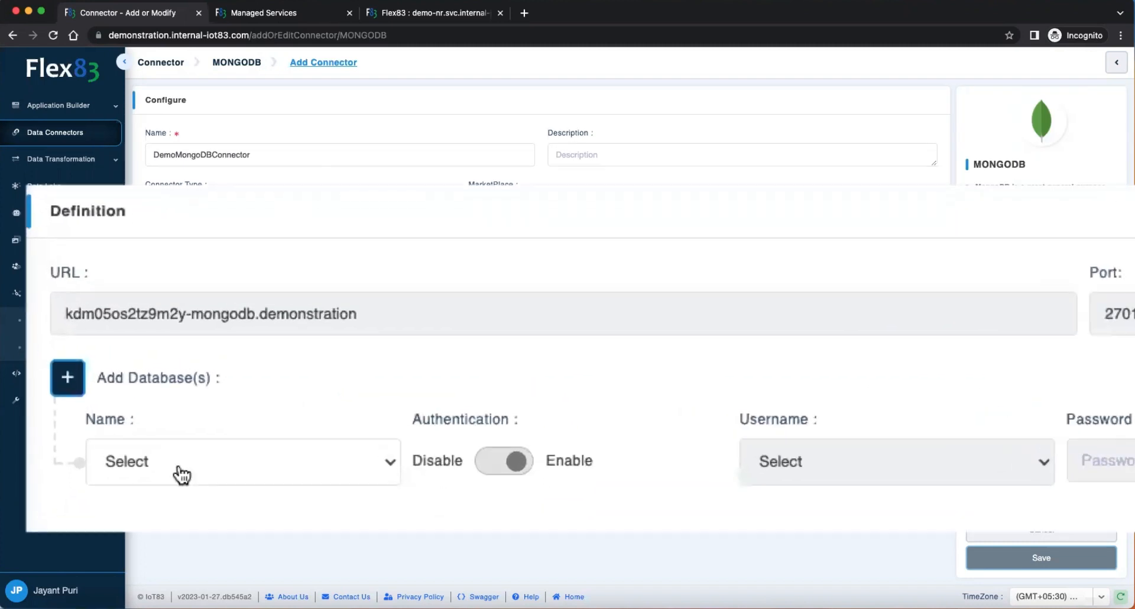
Step: Set the connector's database to acme_demo with username demo, test the connection and save the connector
left_click(217, 402)
left_click(172, 484)
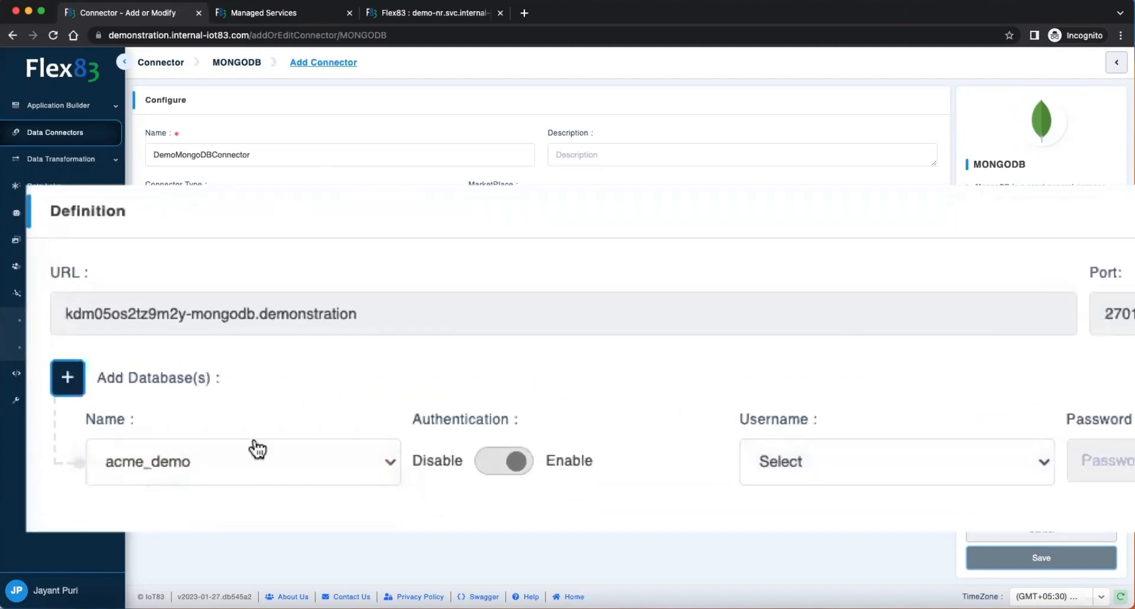
left_click(860, 477)
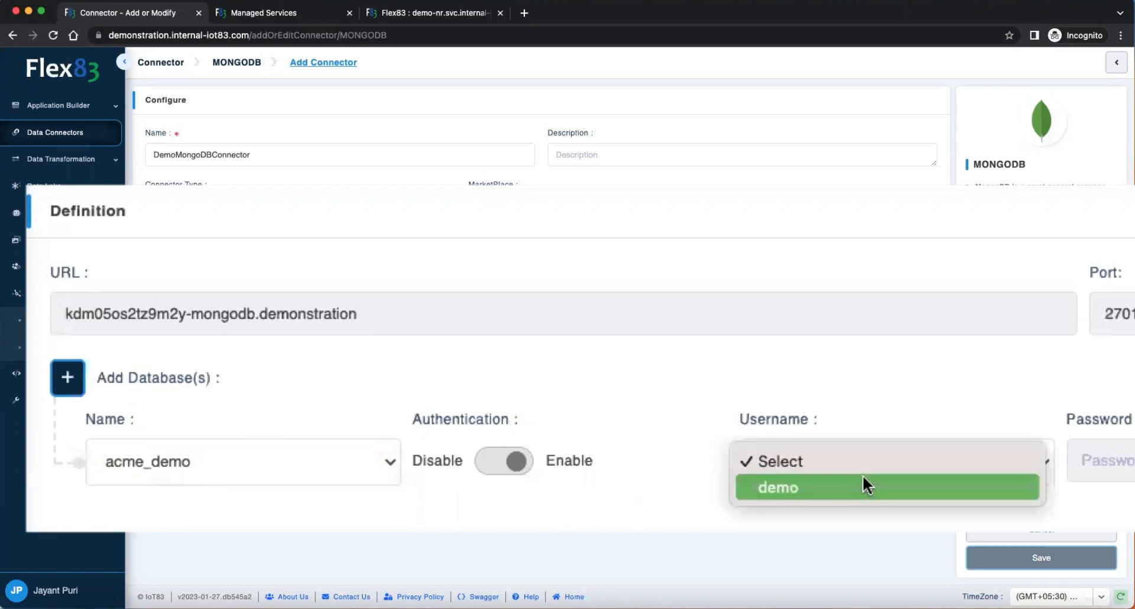
left_click(859, 476)
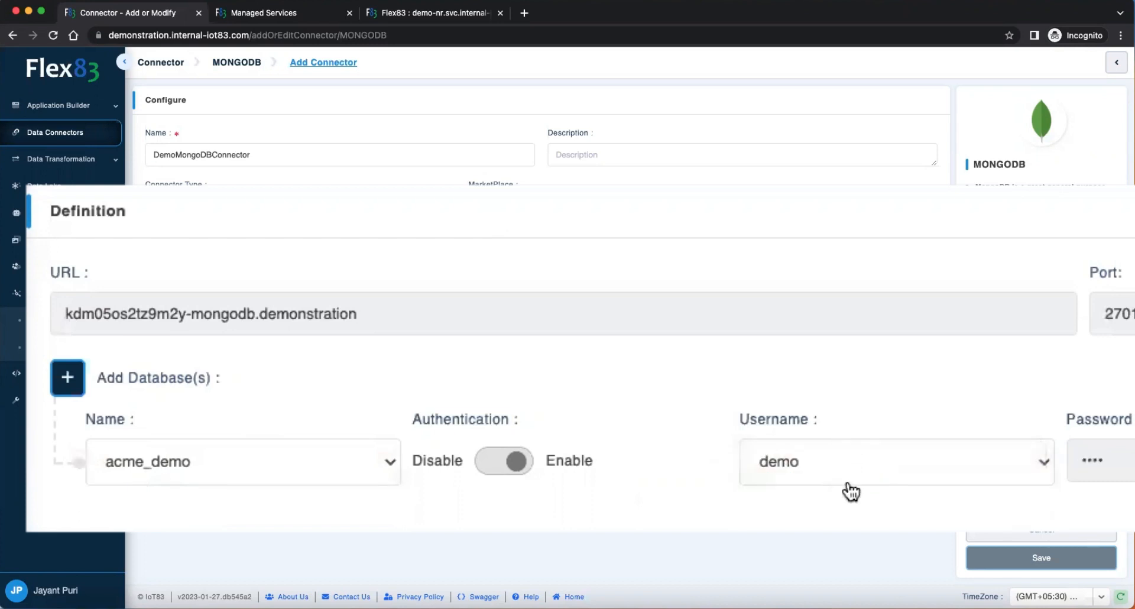
left_click(984, 475)
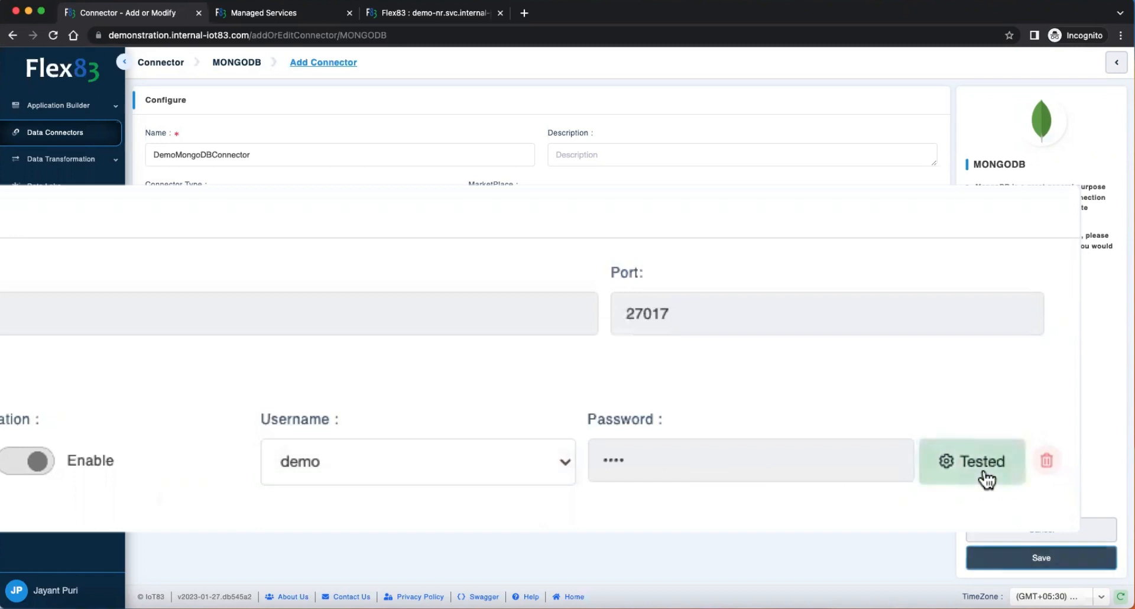
left_click(1057, 558)
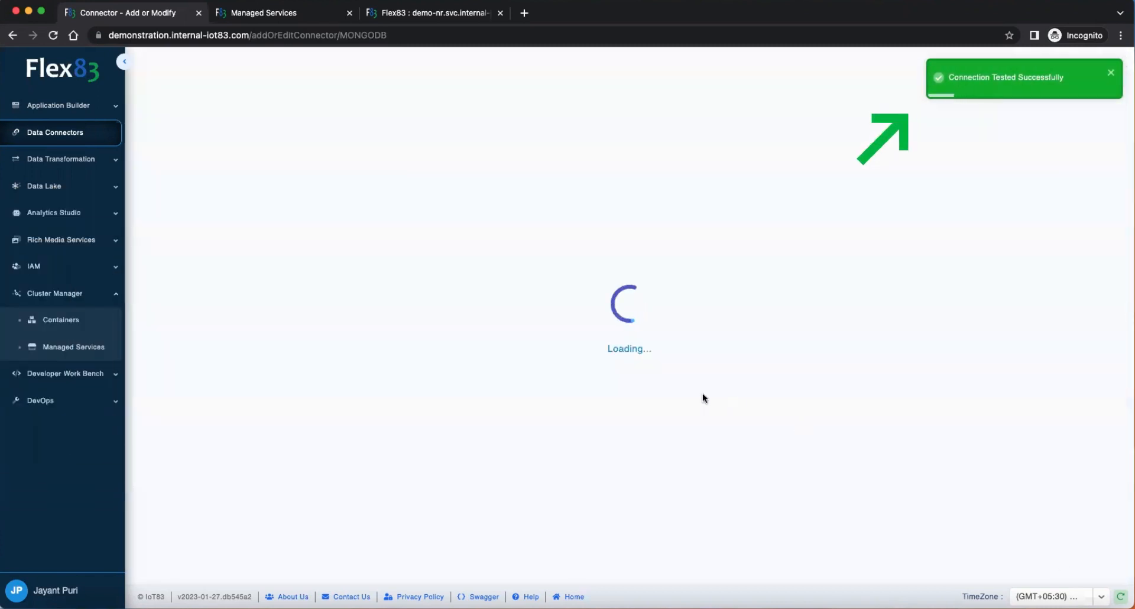
Step: Close the Managed Services and Node-Red flow pages, confirming leaving the flow editor
left_click(349, 12)
left_click(341, 15)
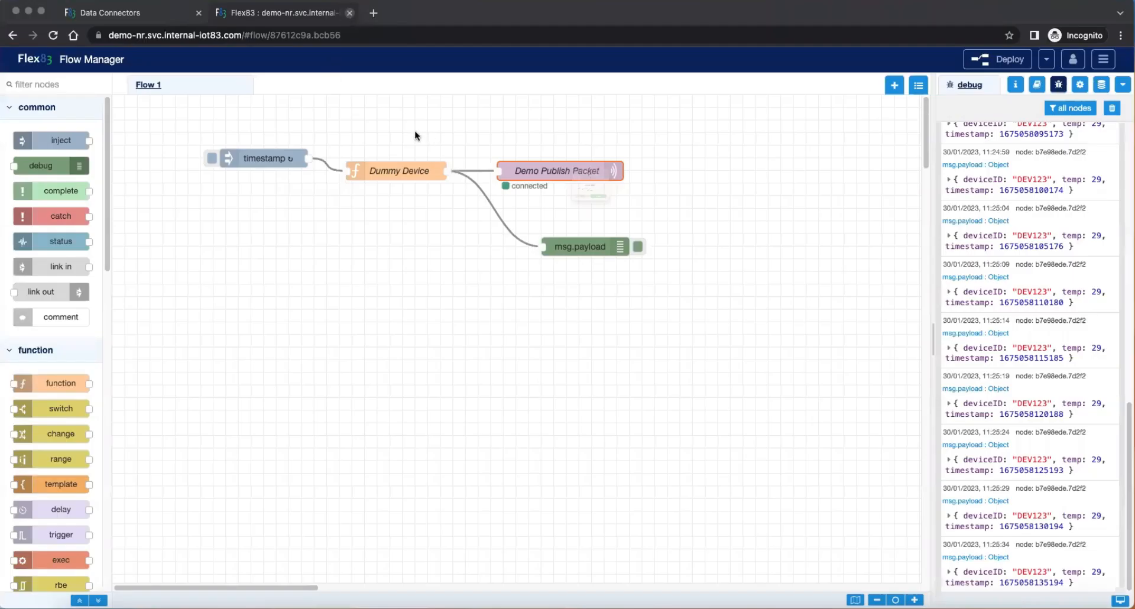
key("super+w")
left_click(625, 231)
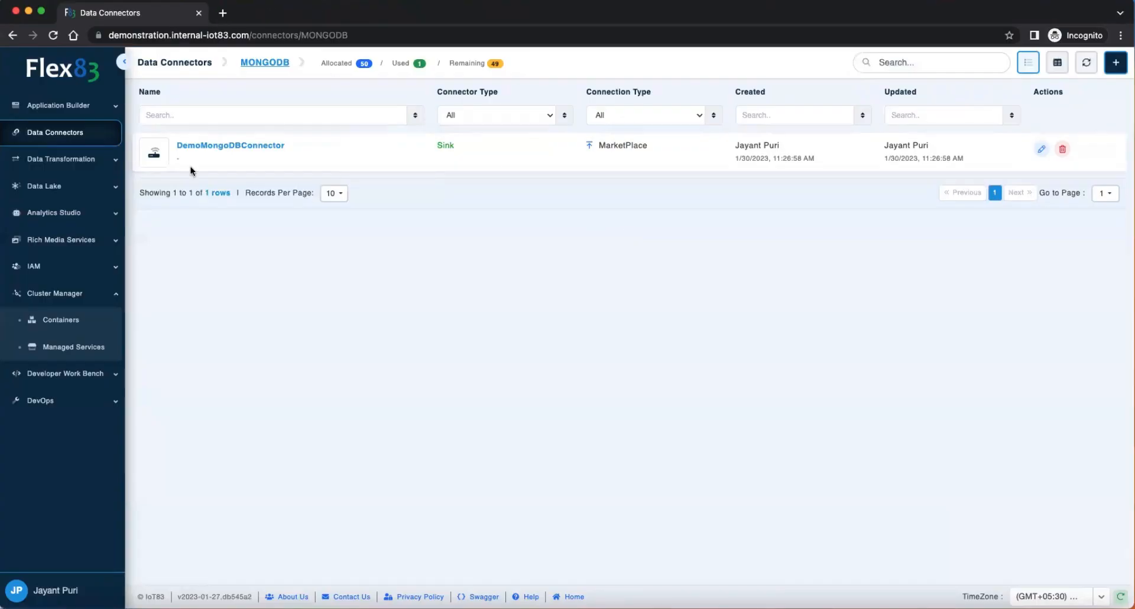
Step: Return to the Data Connectors overview and filter it by availability to show only connectors In Use
left_click(77, 133)
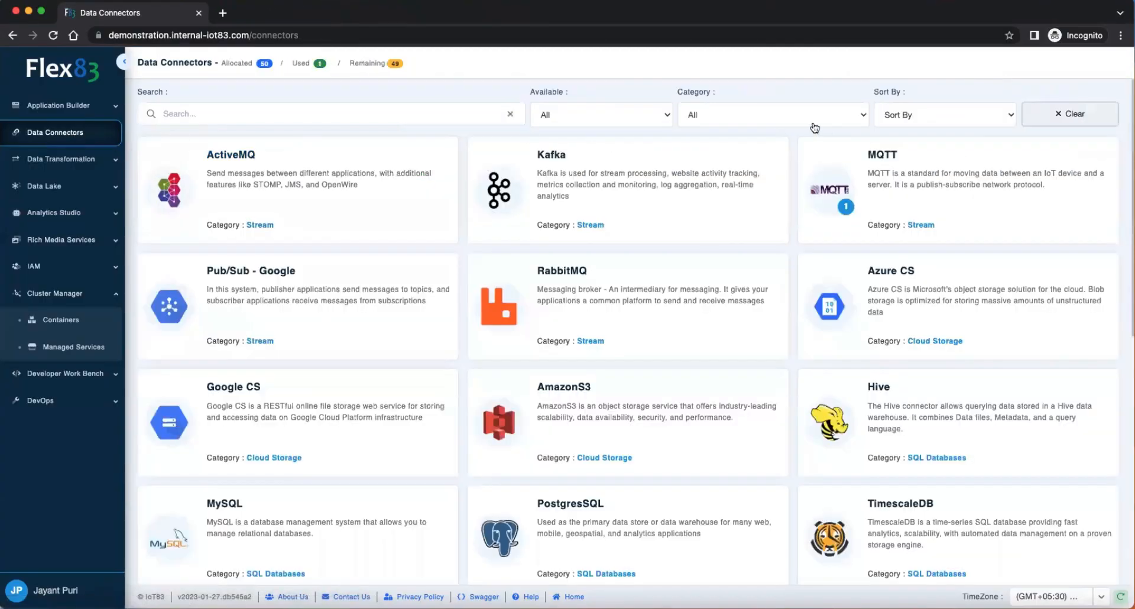
left_click(671, 116)
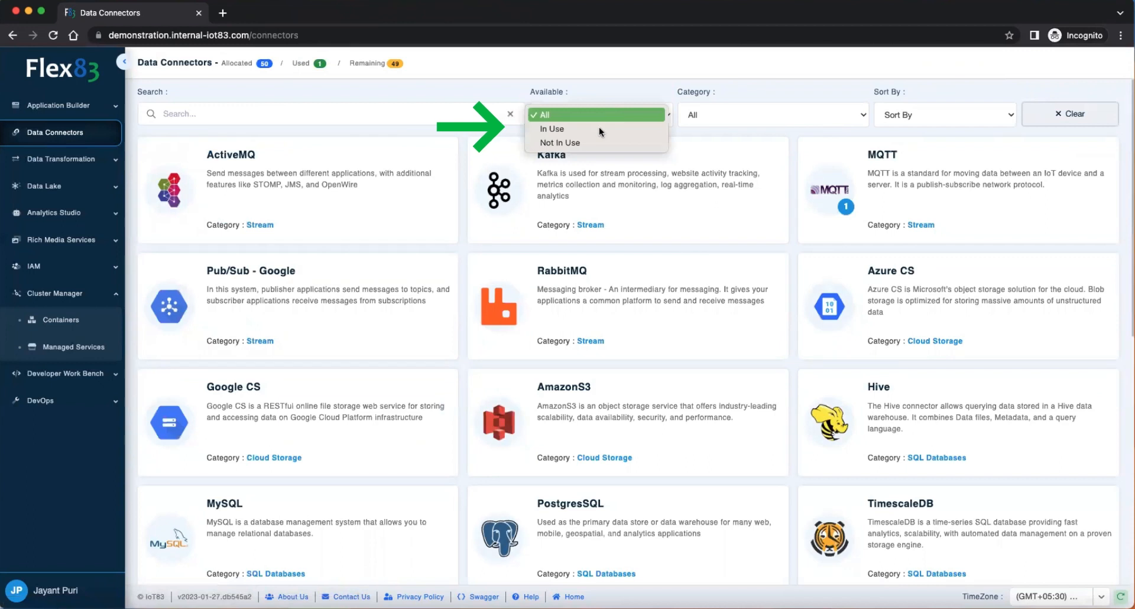
left_click(596, 132)
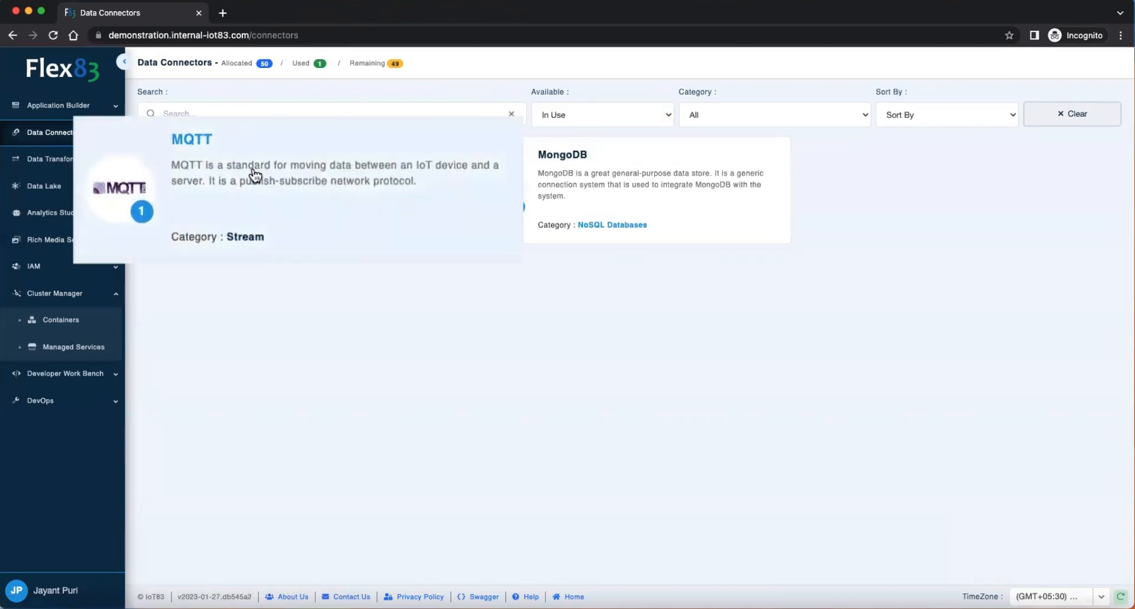